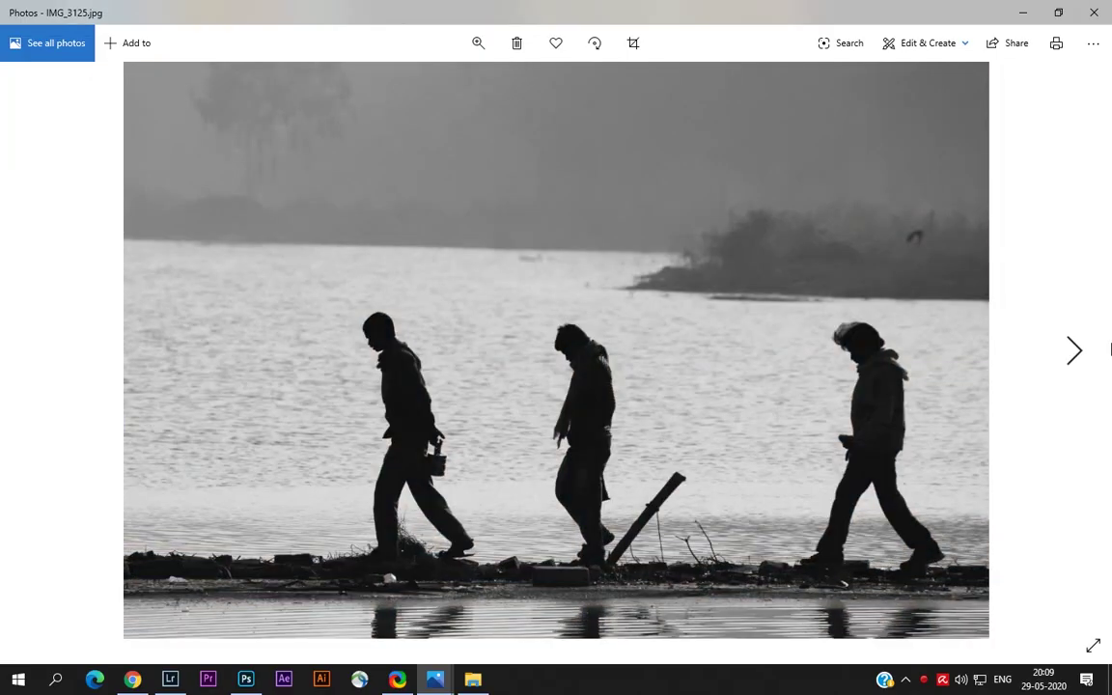
- Bring the Photos window back up from the taskbar and step back to IMG_3117
{"action": "key", "text": "super+d"}
{"action": "mouse_move", "coordinate": [434, 678]}
{"action": "left_click", "coordinate": [360, 606]}
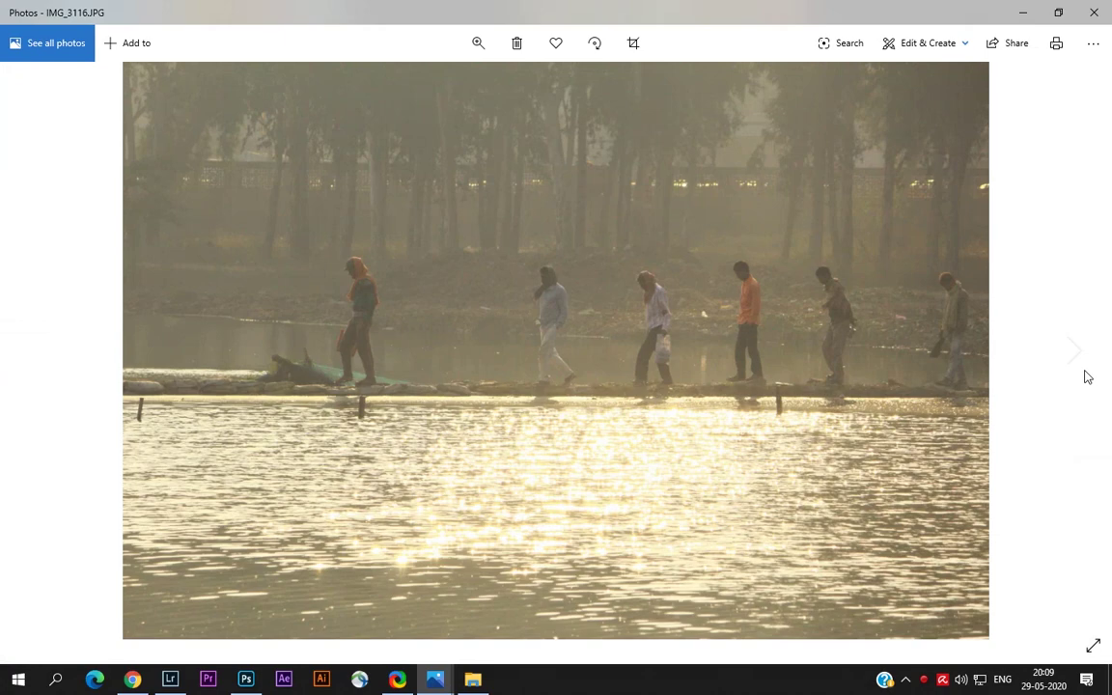
{"action": "key", "text": "Left"}
- Zoom and pan around IMG_3117, peek at IMG_3118, then step forward to IMG_3120
{"action": "scroll", "coordinate": [752, 348], "scroll_direction": "up", "scroll_amount": 2}
{"action": "scroll", "coordinate": [634, 401], "scroll_direction": "down", "scroll_amount": 2}
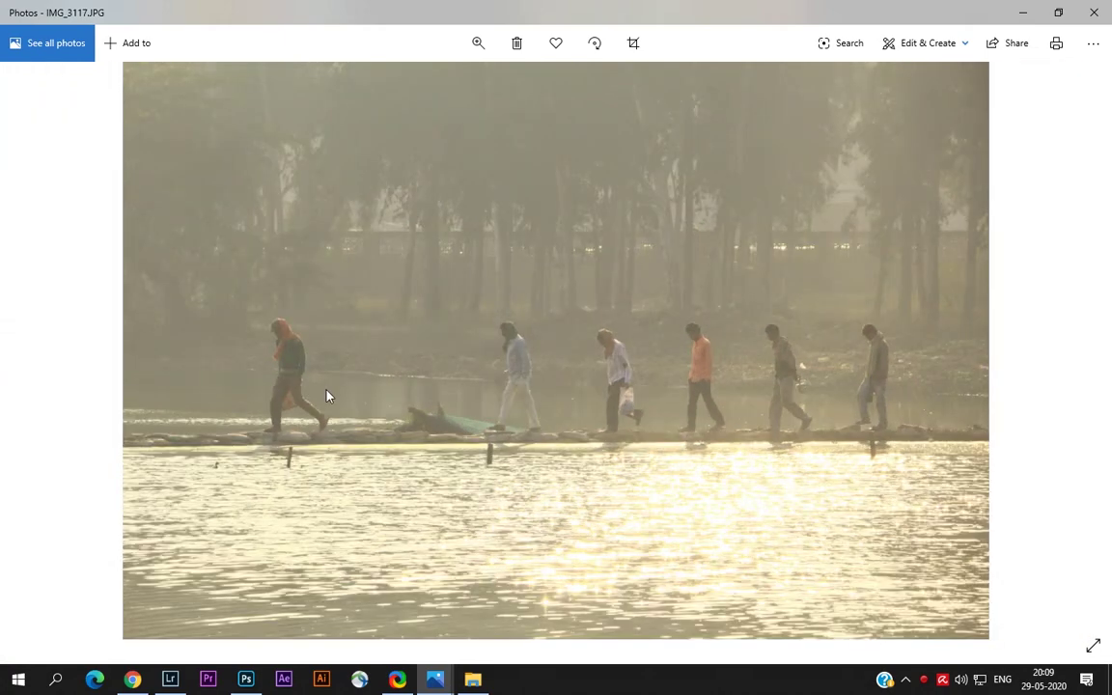
{"action": "left_click", "coordinate": [1072, 351]}
{"action": "left_click", "coordinate": [39, 350]}
{"action": "scroll", "coordinate": [566, 341], "scroll_direction": "up", "scroll_amount": 2}
{"action": "scroll", "coordinate": [565, 340], "scroll_direction": "down", "scroll_amount": 2}
{"action": "scroll", "coordinate": [666, 391], "scroll_direction": "up", "scroll_amount": 1}
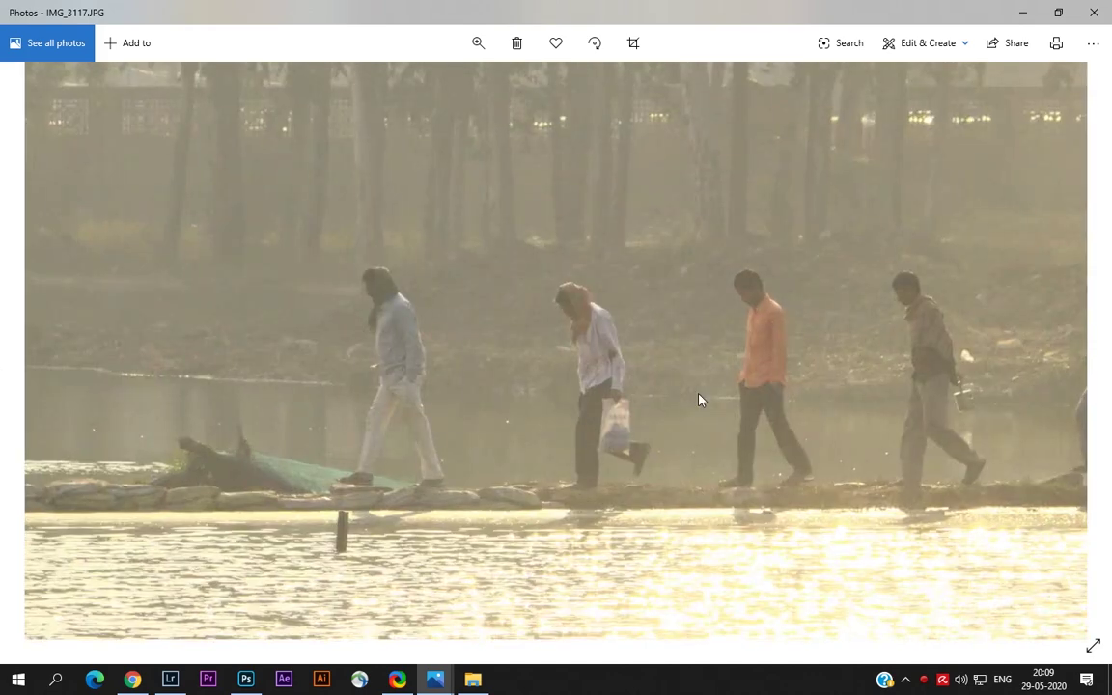
{"action": "left_click_drag", "start_coordinate": [701, 399], "coordinate": [547, 437]}
{"action": "scroll", "coordinate": [547, 436], "scroll_direction": "down", "scroll_amount": 2}
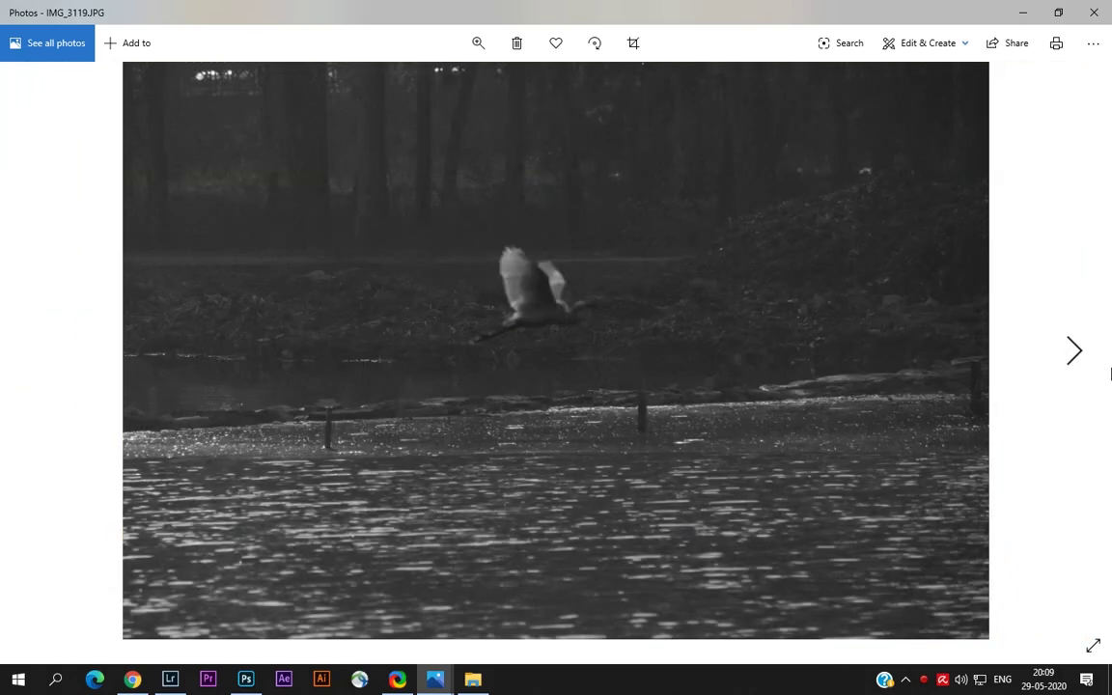
{"action": "key", "text": "Right"}
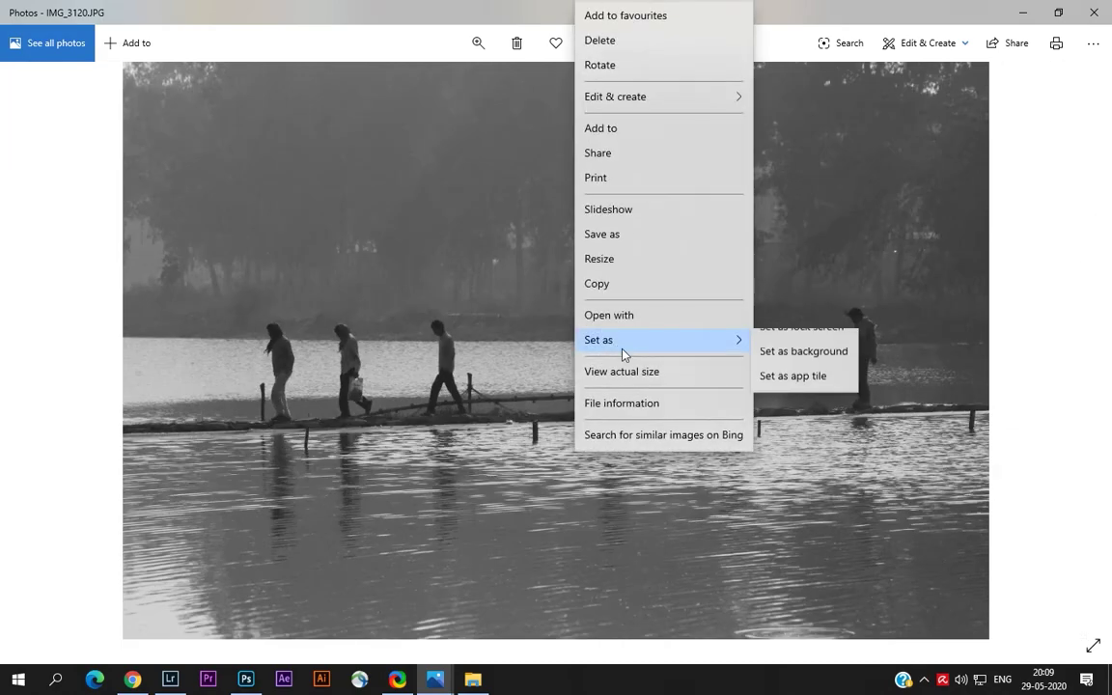
- Check IMG_3120's file information, then browse ahead to IMG_3124 and back to IMG_3123
{"action": "left_click", "coordinate": [637, 404]}
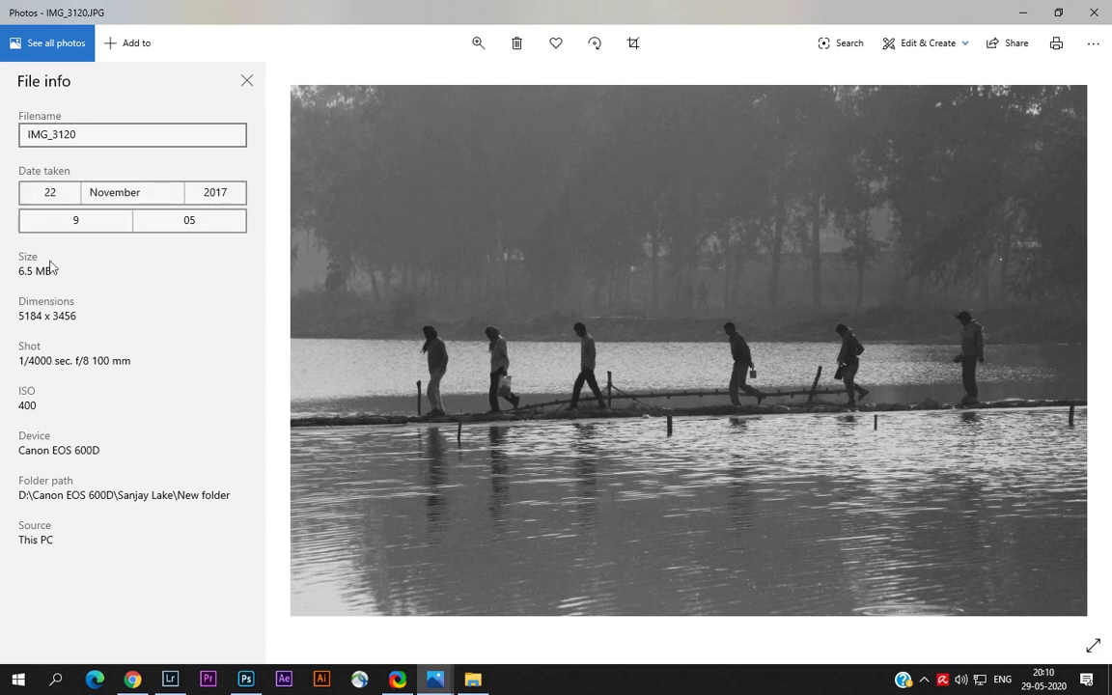
{"action": "left_click", "coordinate": [243, 81]}
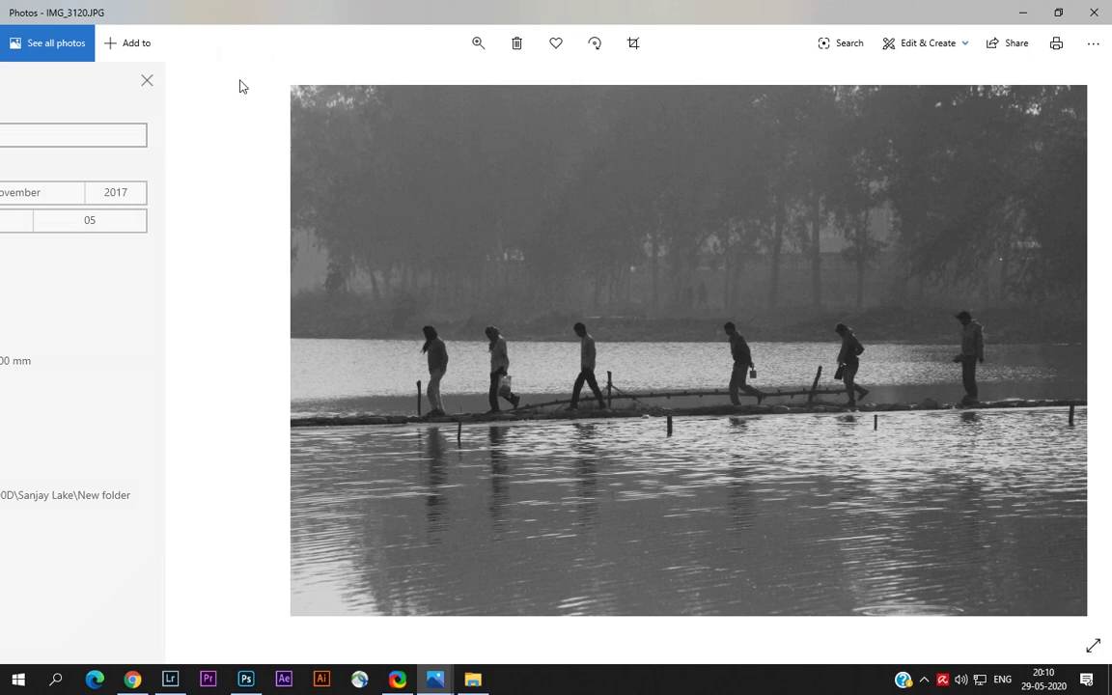
{"action": "left_click", "coordinate": [1110, 398]}
{"action": "left_click", "coordinate": [1110, 398]}
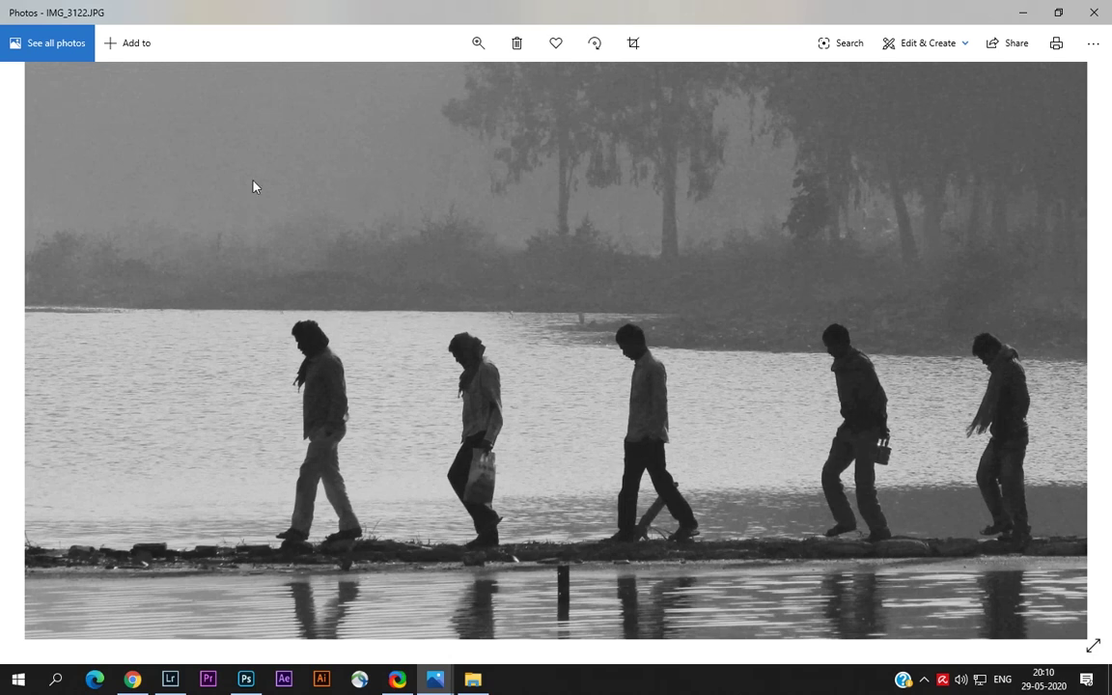
{"action": "left_click", "coordinate": [1110, 391]}
{"action": "left_click", "coordinate": [1110, 393]}
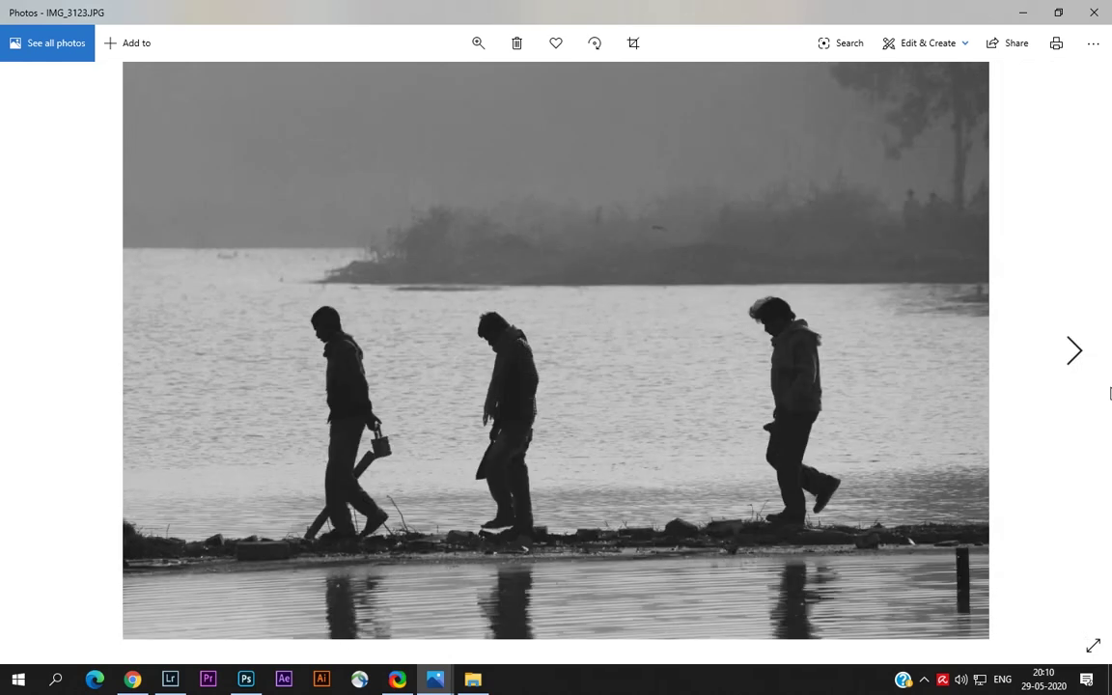
{"action": "left_click", "coordinate": [2, 442]}
{"action": "scroll", "coordinate": [266, 397], "scroll_direction": "up", "scroll_amount": 2}
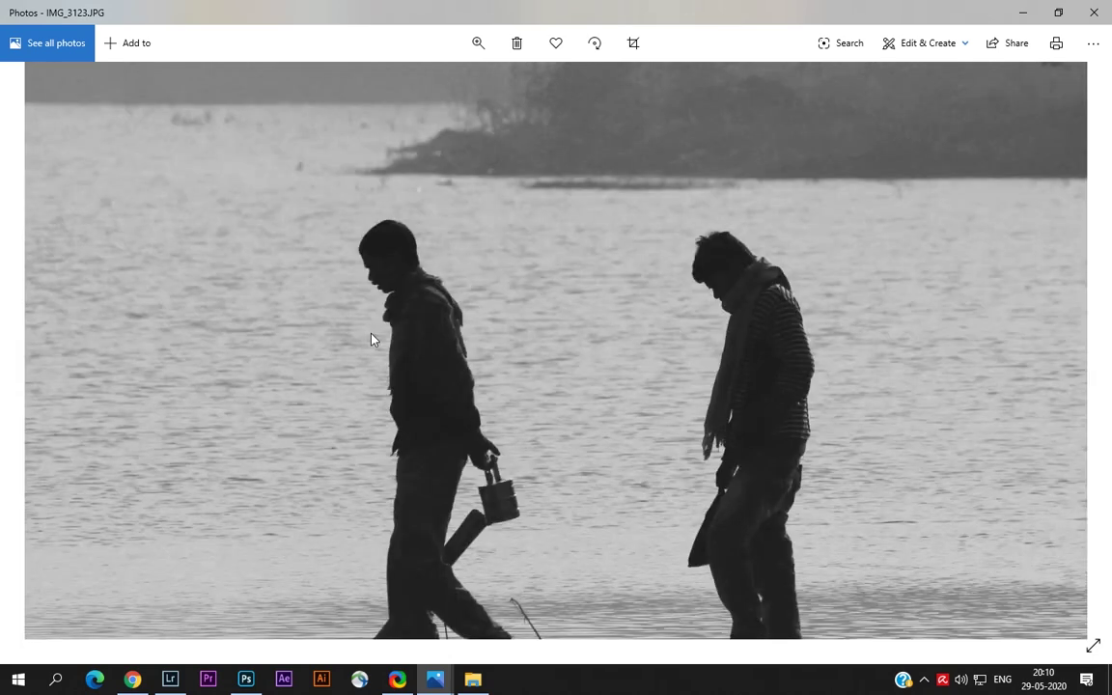
{"action": "scroll", "coordinate": [372, 340], "scroll_direction": "down", "scroll_amount": 2}
- Review IMG_3123's file information, highlighting its 250 mm focal length
{"action": "right_click", "coordinate": [486, 233]}
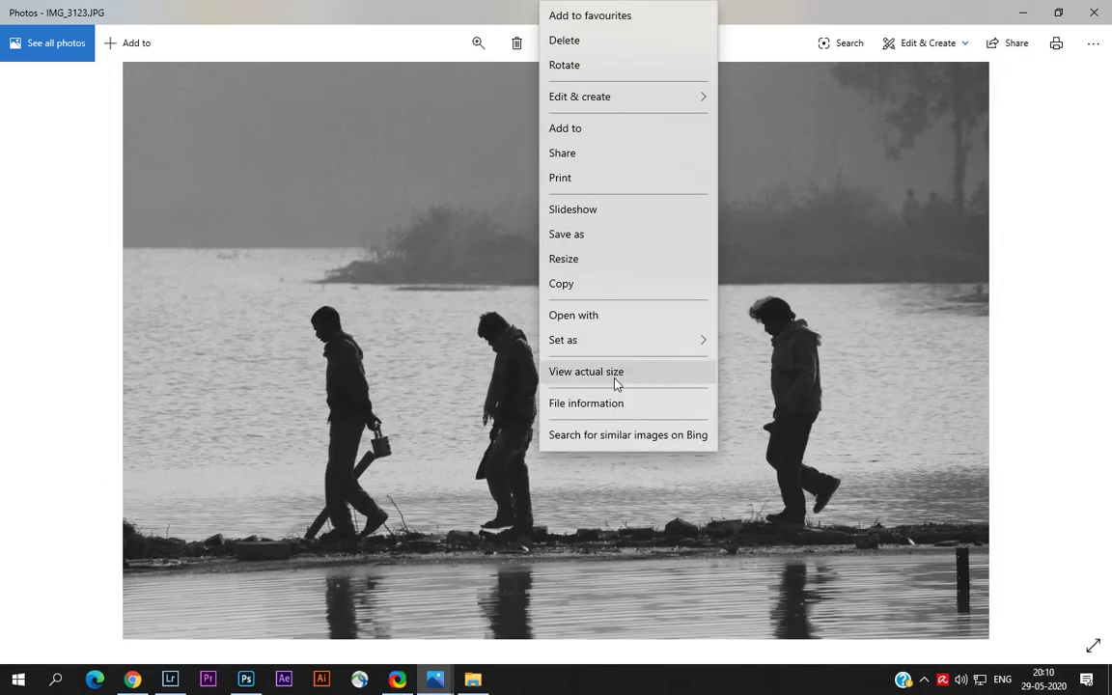
{"action": "left_click", "coordinate": [608, 399]}
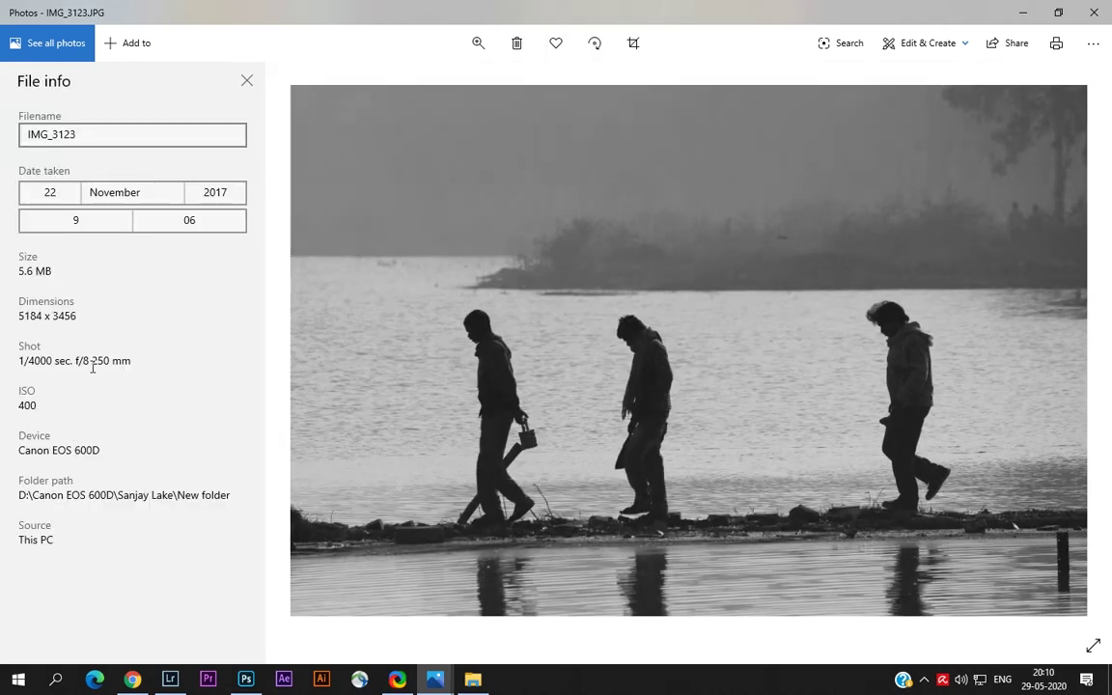
{"action": "left_click_drag", "start_coordinate": [92, 365], "coordinate": [138, 362]}
{"action": "left_click", "coordinate": [247, 80]}
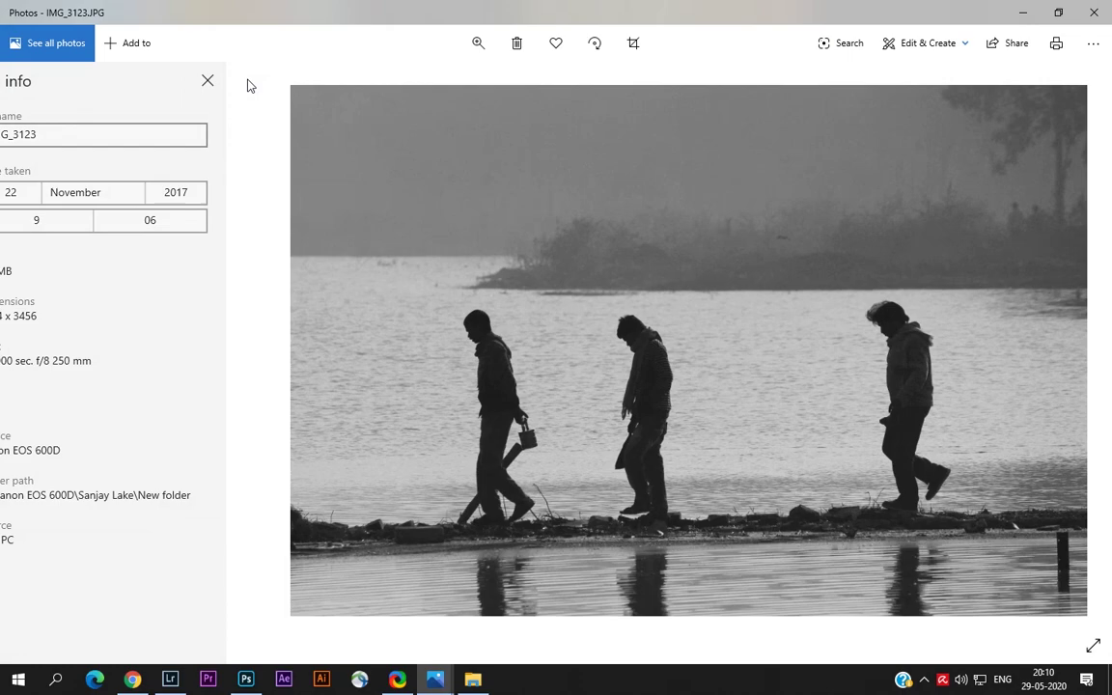
{"action": "scroll", "coordinate": [421, 369], "scroll_direction": "up", "scroll_amount": 2}
{"action": "scroll", "coordinate": [421, 369], "scroll_direction": "up", "scroll_amount": 3}
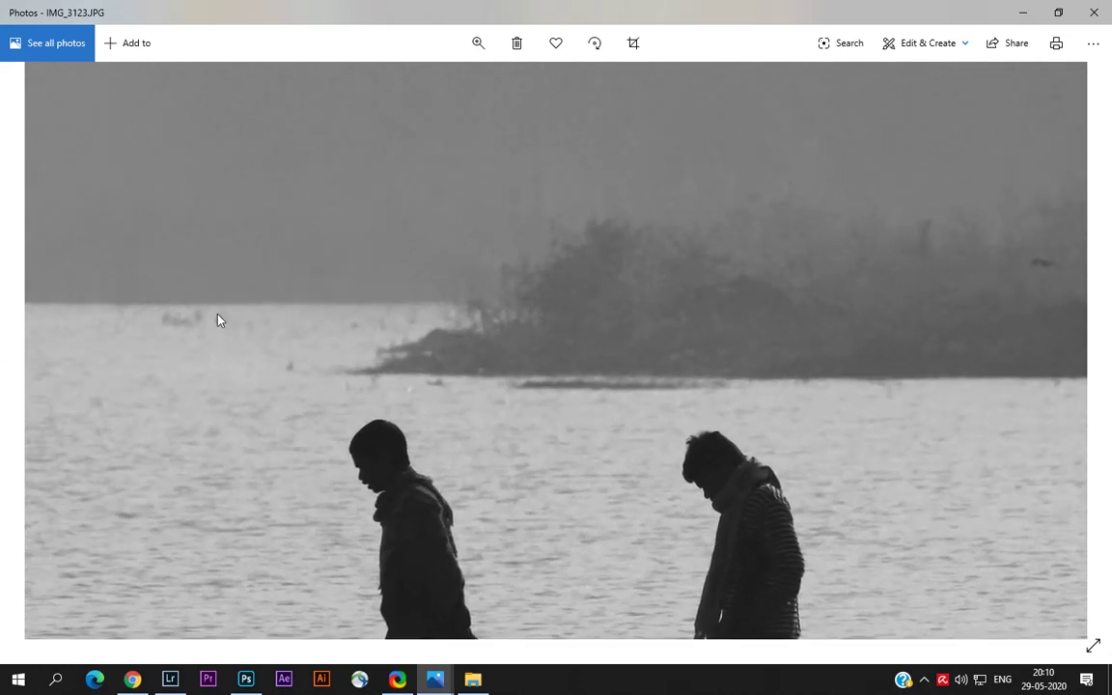
{"action": "scroll", "coordinate": [443, 442], "scroll_direction": "down", "scroll_amount": 5}
{"action": "scroll", "coordinate": [413, 529], "scroll_direction": "up", "scroll_amount": 5}
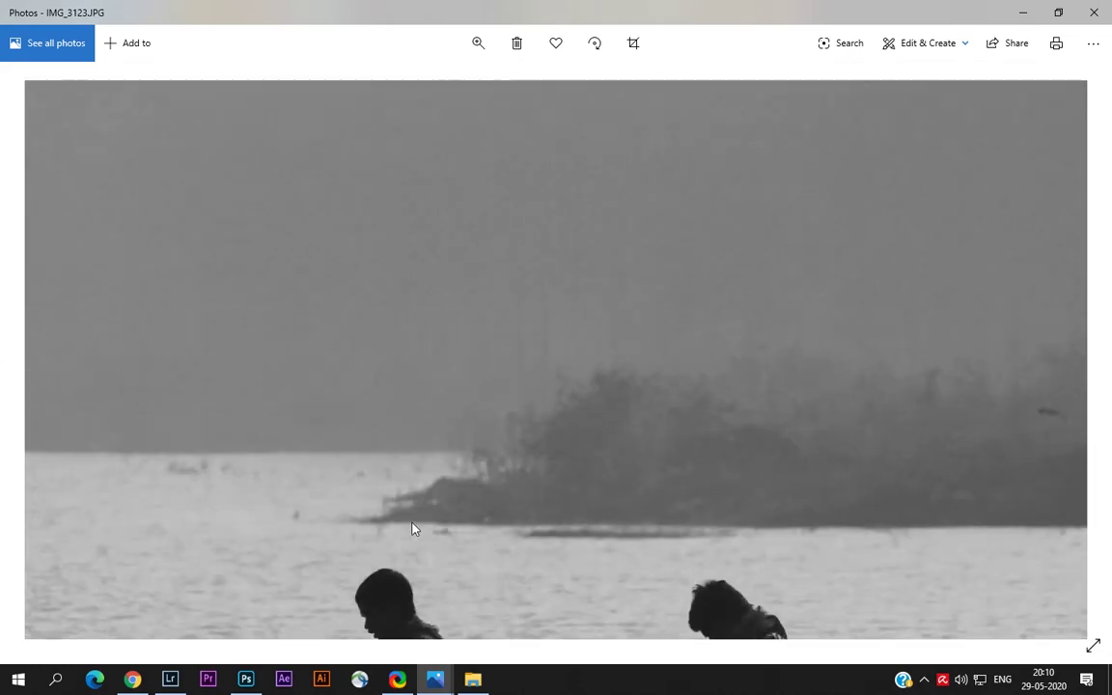
{"action": "scroll", "coordinate": [327, 357], "scroll_direction": "down", "scroll_amount": 5}
- Recheck IMG_3123's file info (1/4000 sec, f/8, ISO 400), then move to the next photo
{"action": "right_click", "coordinate": [327, 358]}
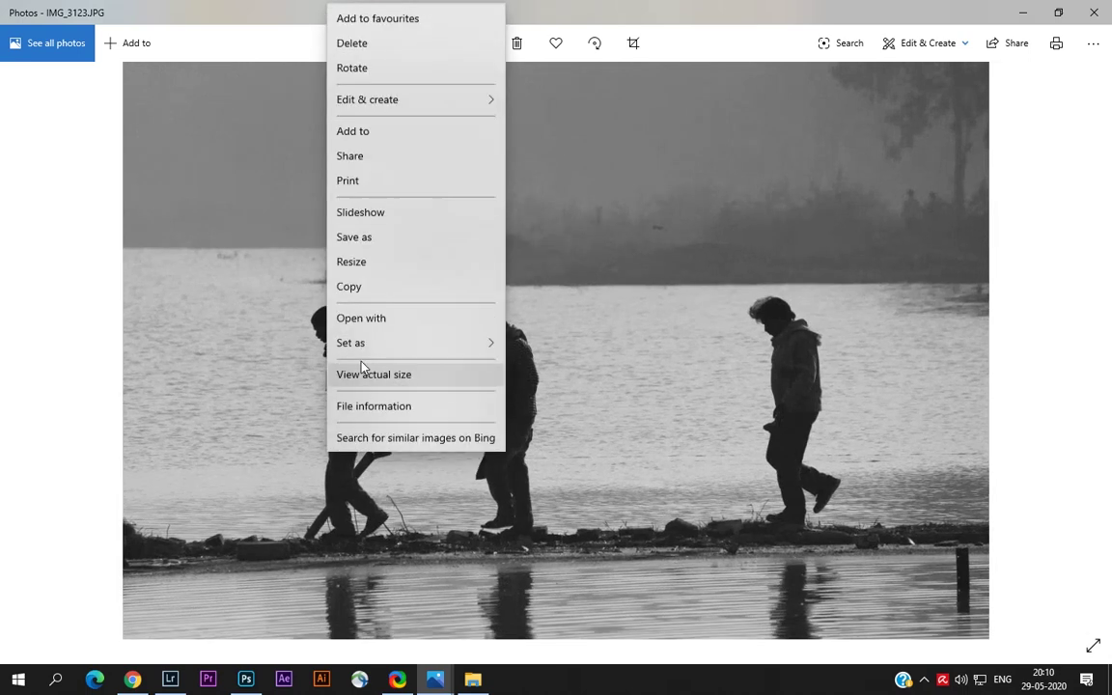
{"action": "left_click", "coordinate": [386, 404]}
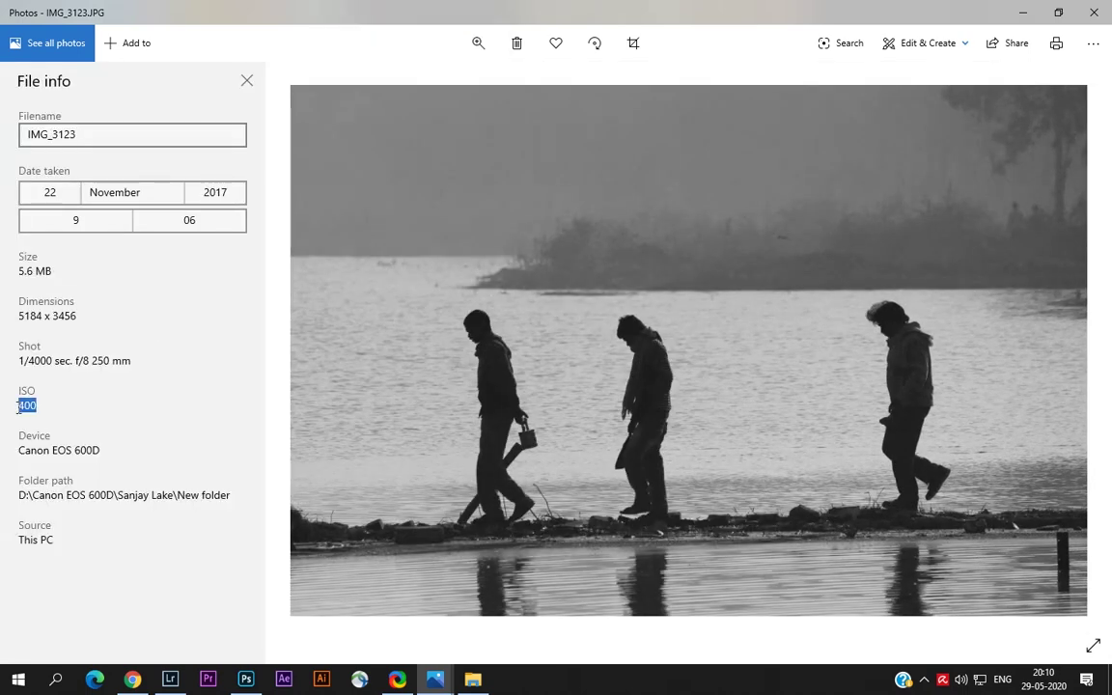
{"action": "left_click", "coordinate": [248, 81]}
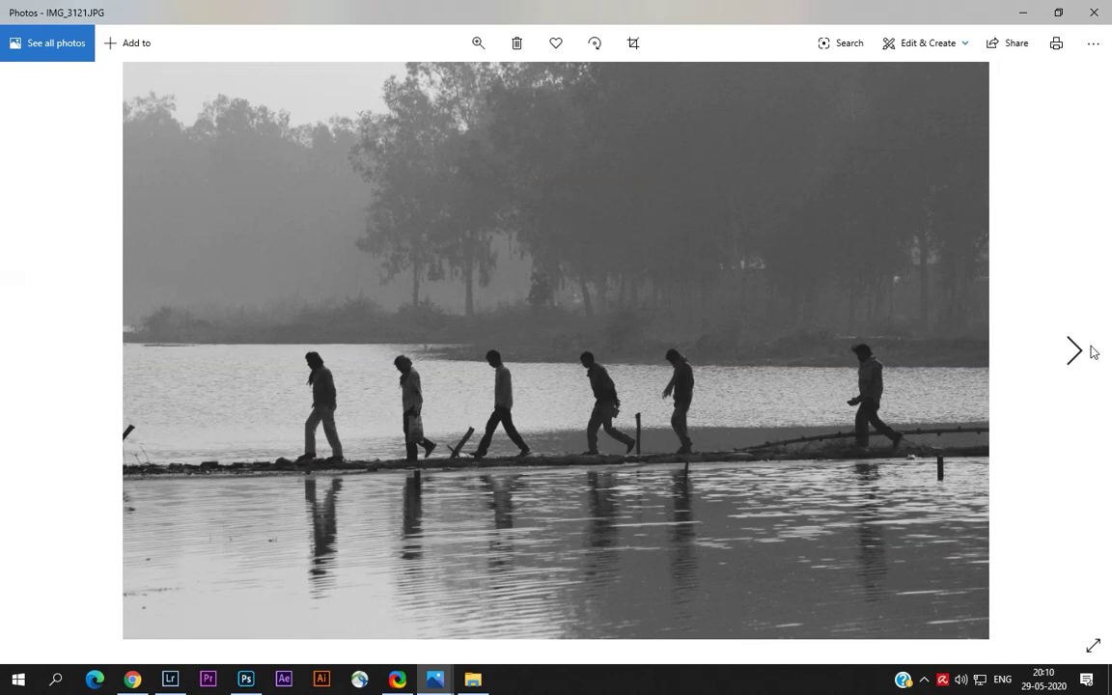
{"action": "left_click", "coordinate": [1094, 352]}
- Load IMG_3125 from the filmstrip into Lightroom's Develop module and enlarge its working view
{"action": "left_click", "coordinate": [1094, 352]}
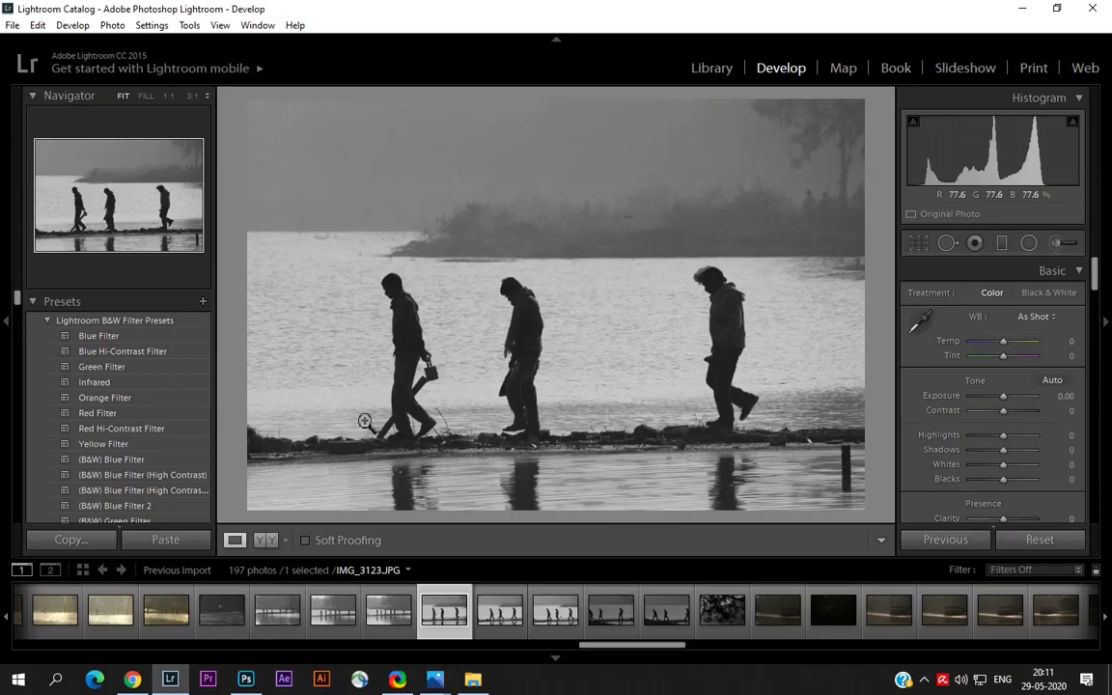
{"action": "left_click", "coordinate": [460, 303]}
{"action": "left_click", "coordinate": [533, 604]}
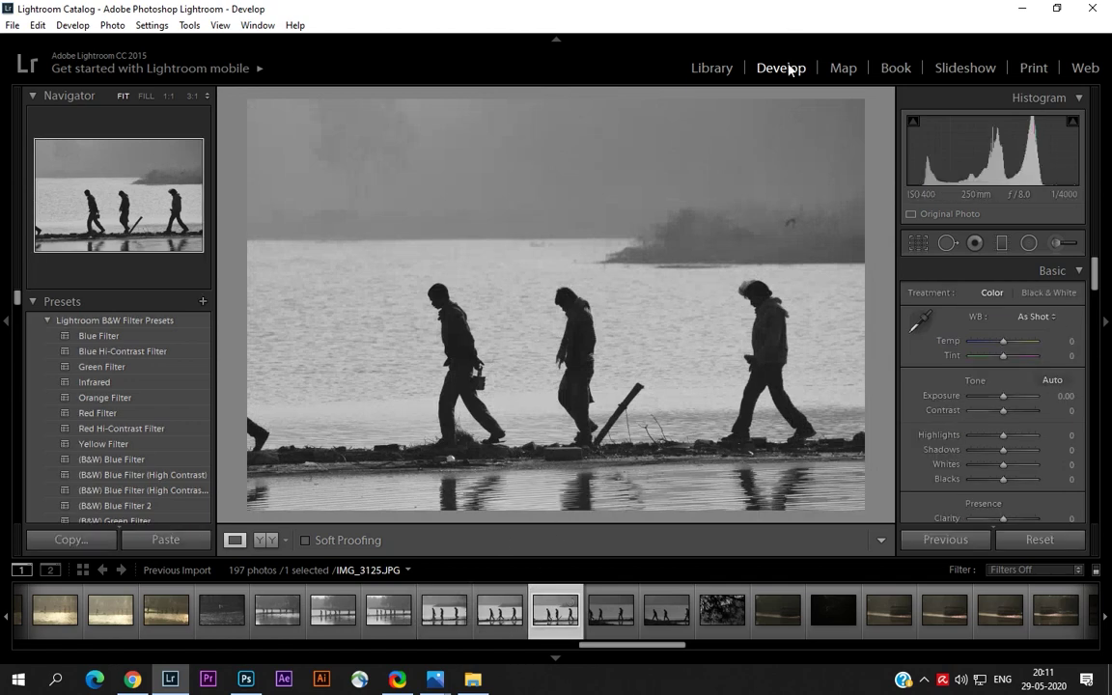
{"action": "left_click", "coordinate": [555, 657]}
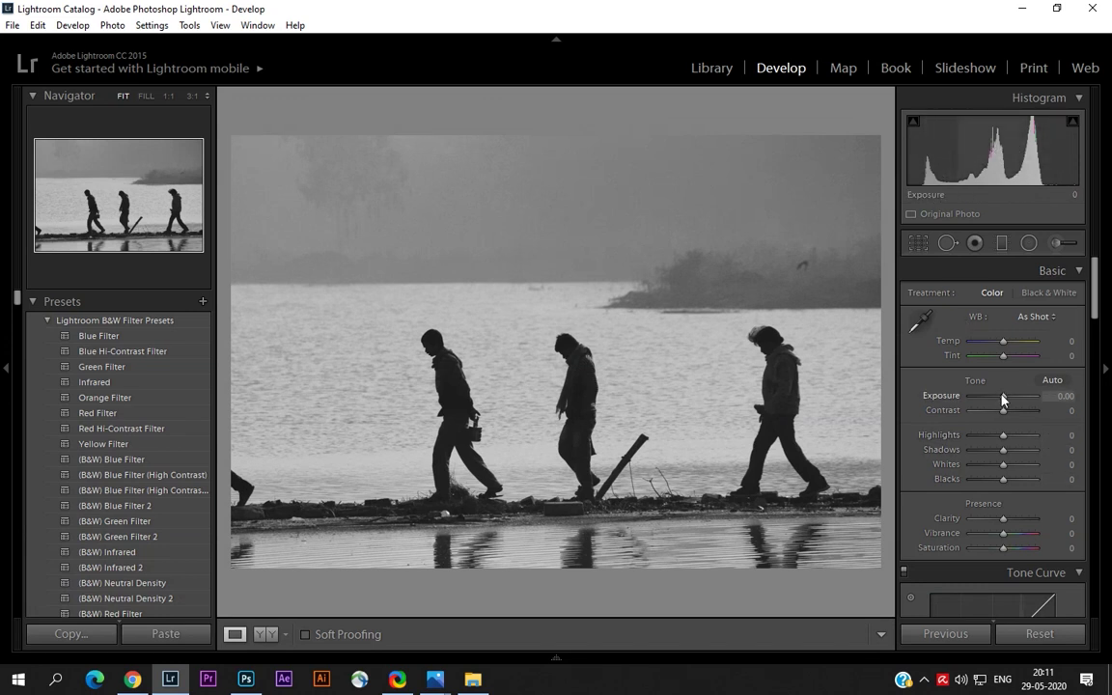
- Raise Contrast to +43, rotate the crop 1.51° to level the photo, and lower Blacks to −26
{"action": "left_click_drag", "start_coordinate": [1003, 410], "coordinate": [1013, 452]}
{"action": "key", "text": "r"}
{"action": "left_click_drag", "start_coordinate": [888, 289], "coordinate": [880, 316]}
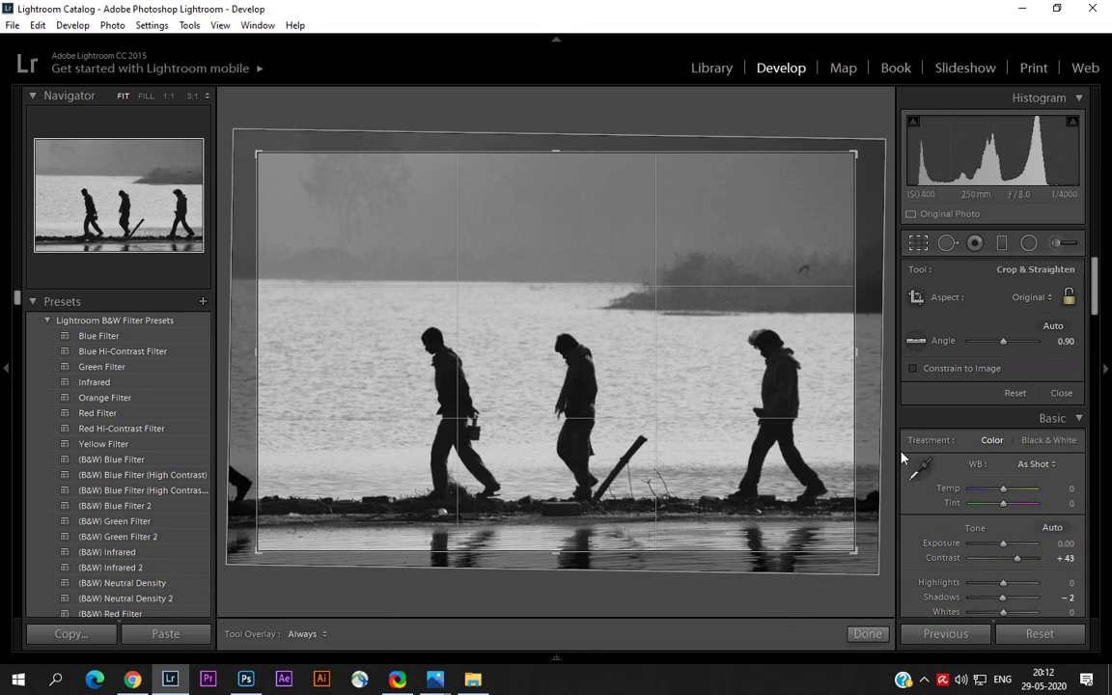
{"action": "left_click_drag", "start_coordinate": [889, 455], "coordinate": [886, 453]}
{"action": "left_click", "coordinate": [859, 634]}
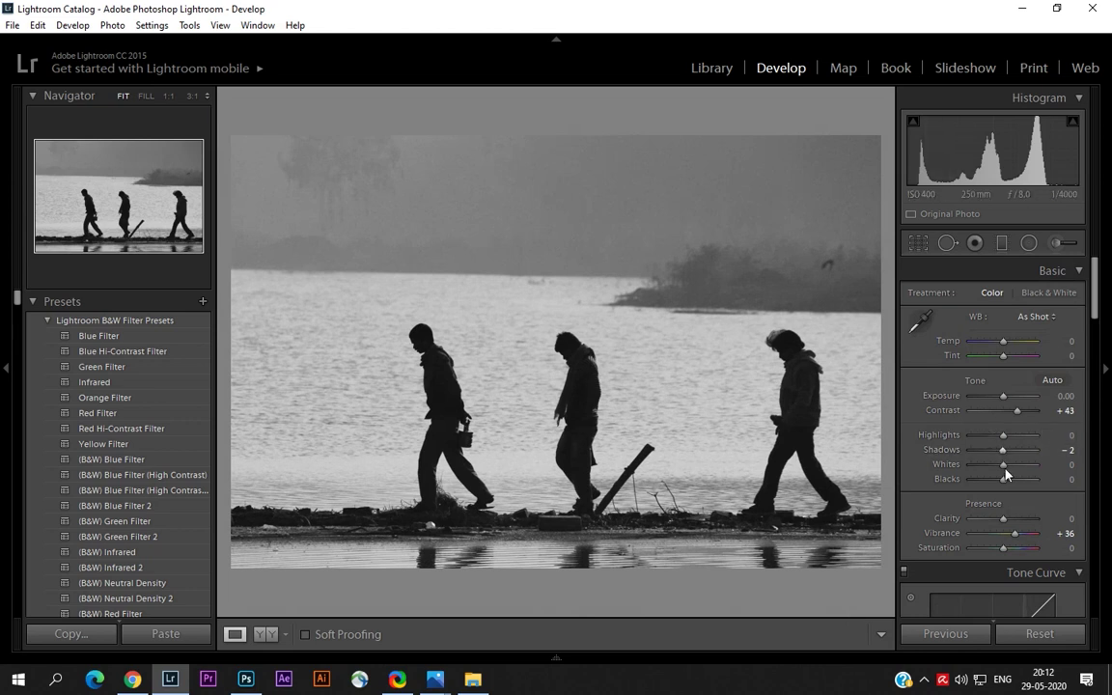
{"action": "left_click_drag", "start_coordinate": [1005, 475], "coordinate": [995, 479]}
{"action": "scroll", "coordinate": [995, 463], "scroll_direction": "down", "scroll_amount": 3}
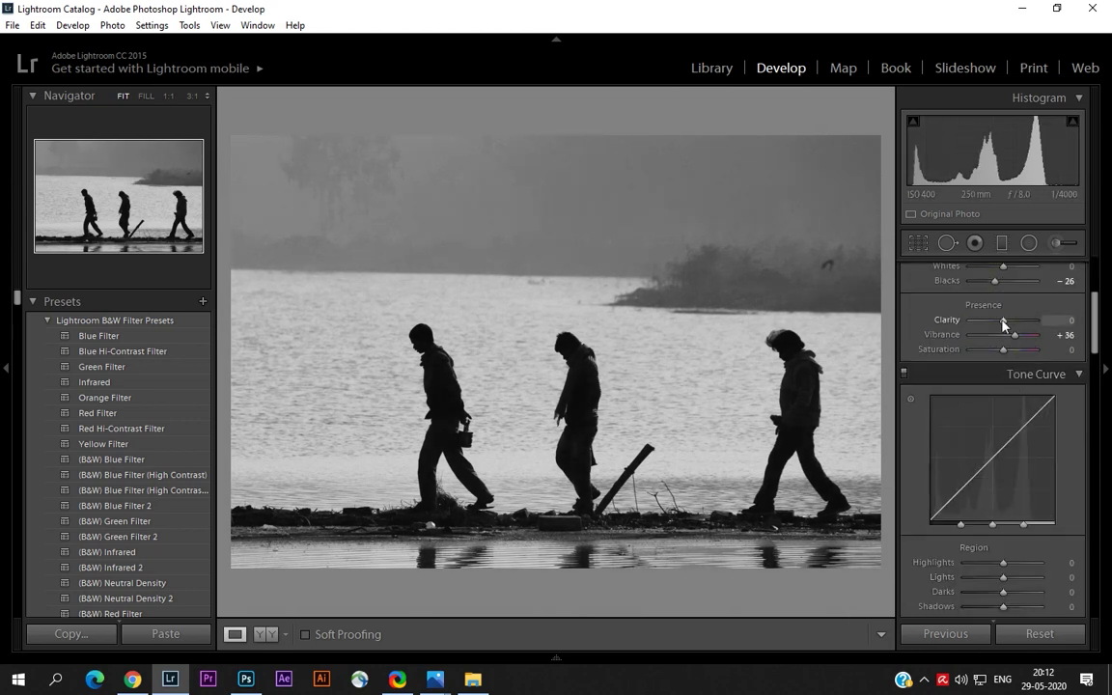
- Set Sharpening amount to 29 with masking 20, and reduce luminance noise
{"action": "scroll", "coordinate": [948, 473], "scroll_direction": "down", "scroll_amount": 5}
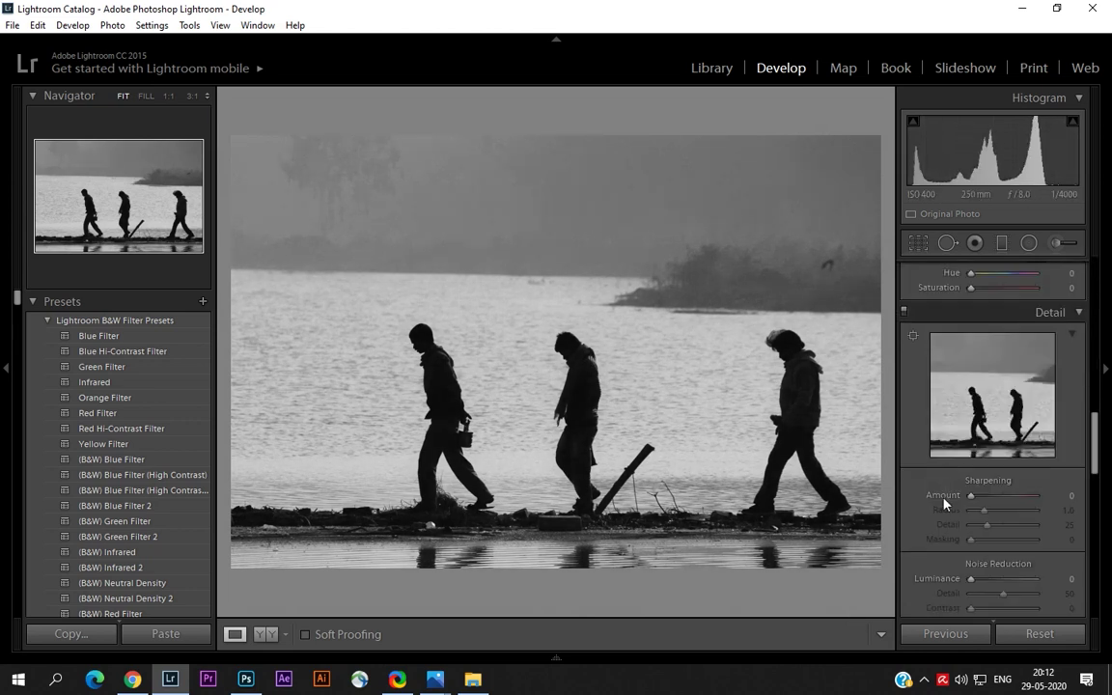
{"action": "left_click_drag", "start_coordinate": [944, 501], "coordinate": [980, 496]}
{"action": "left_click_drag", "start_coordinate": [970, 579], "coordinate": [994, 584]}
{"action": "left_click", "coordinate": [983, 541]}
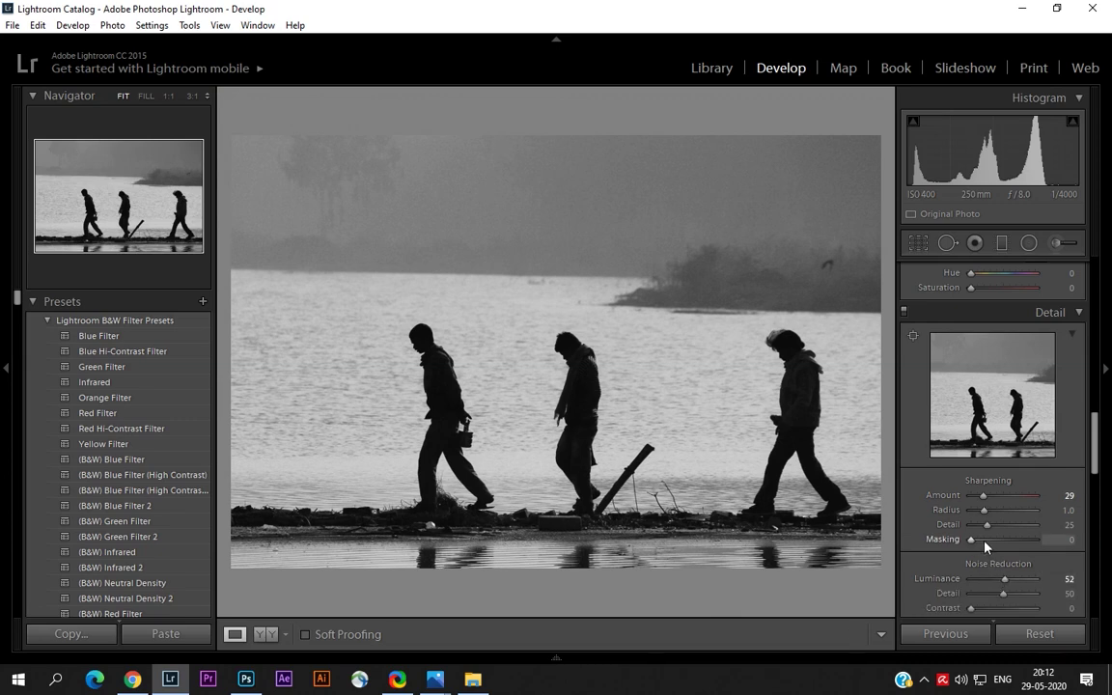
- Inspect the left figure and the horizon at 1:1, then return to the fitted view
{"action": "left_click", "coordinate": [364, 338]}
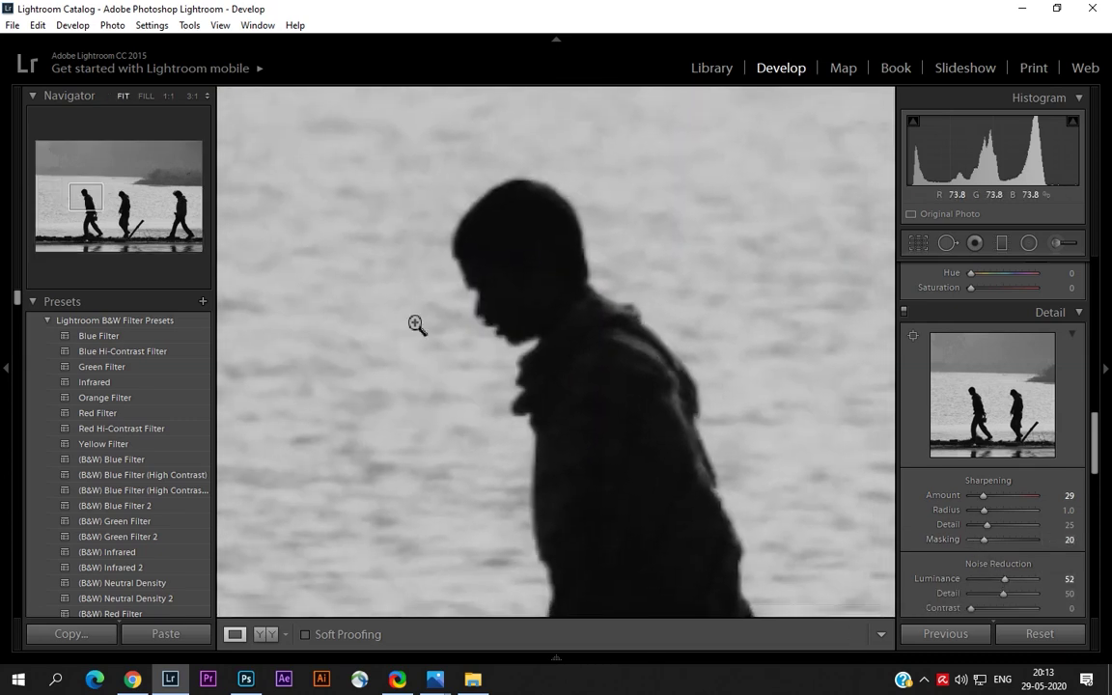
{"action": "left_click", "coordinate": [417, 325]}
{"action": "scroll", "coordinate": [958, 569], "scroll_direction": "down", "scroll_amount": 3}
{"action": "left_click", "coordinate": [462, 251]}
{"action": "left_click_drag", "start_coordinate": [462, 251], "coordinate": [612, 269]}
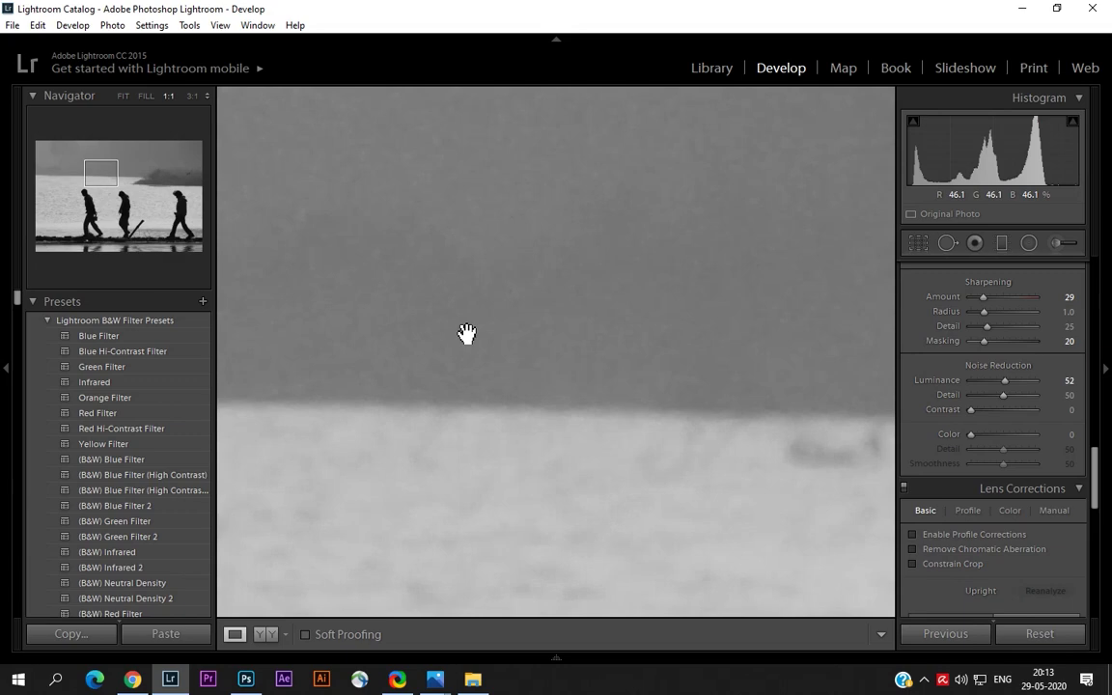
{"action": "left_click", "coordinate": [473, 299]}
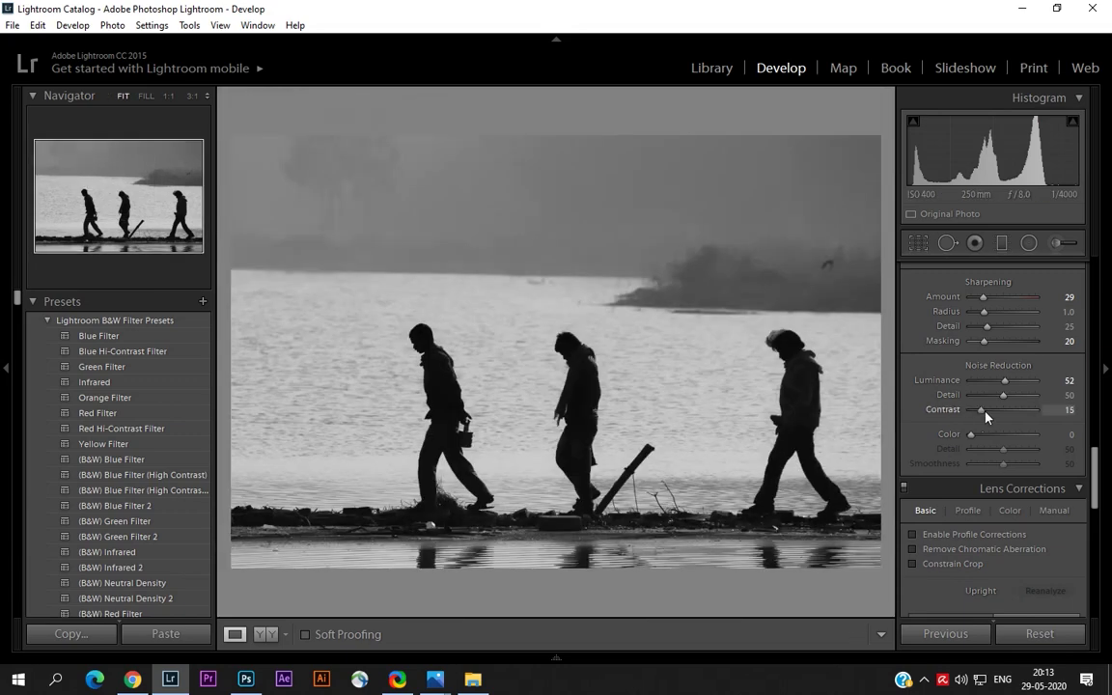
{"action": "scroll", "coordinate": [970, 453], "scroll_direction": "down", "scroll_amount": 10}
{"action": "scroll", "coordinate": [964, 491], "scroll_direction": "up", "scroll_amount": 15}
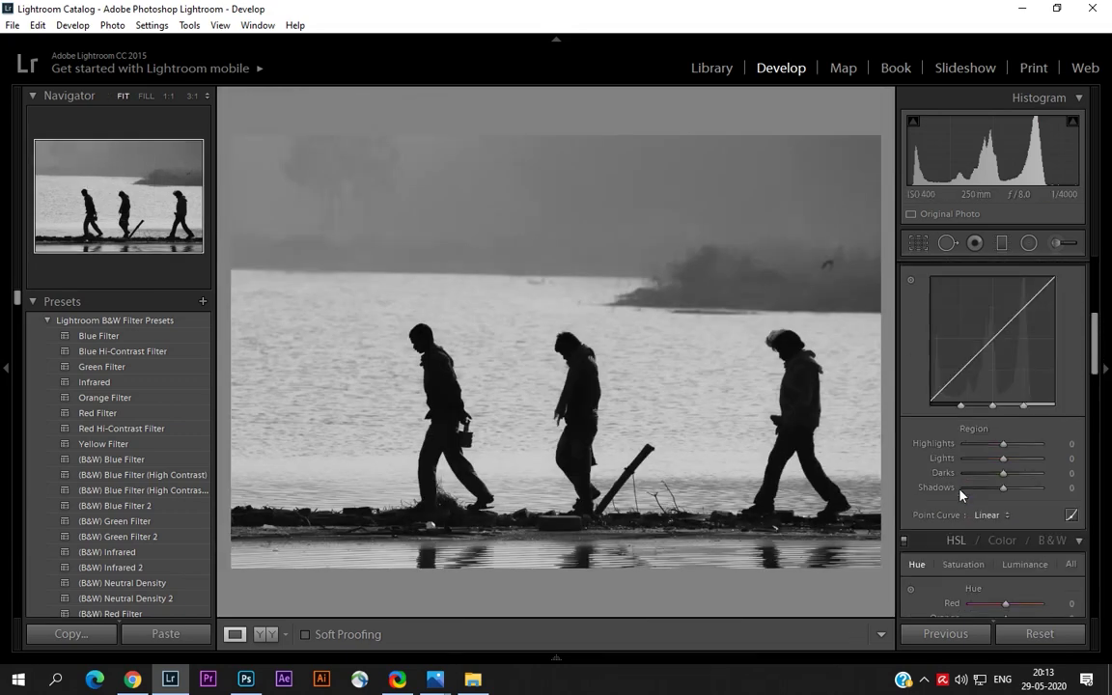
{"action": "scroll", "coordinate": [951, 492], "scroll_direction": "down", "scroll_amount": 4}
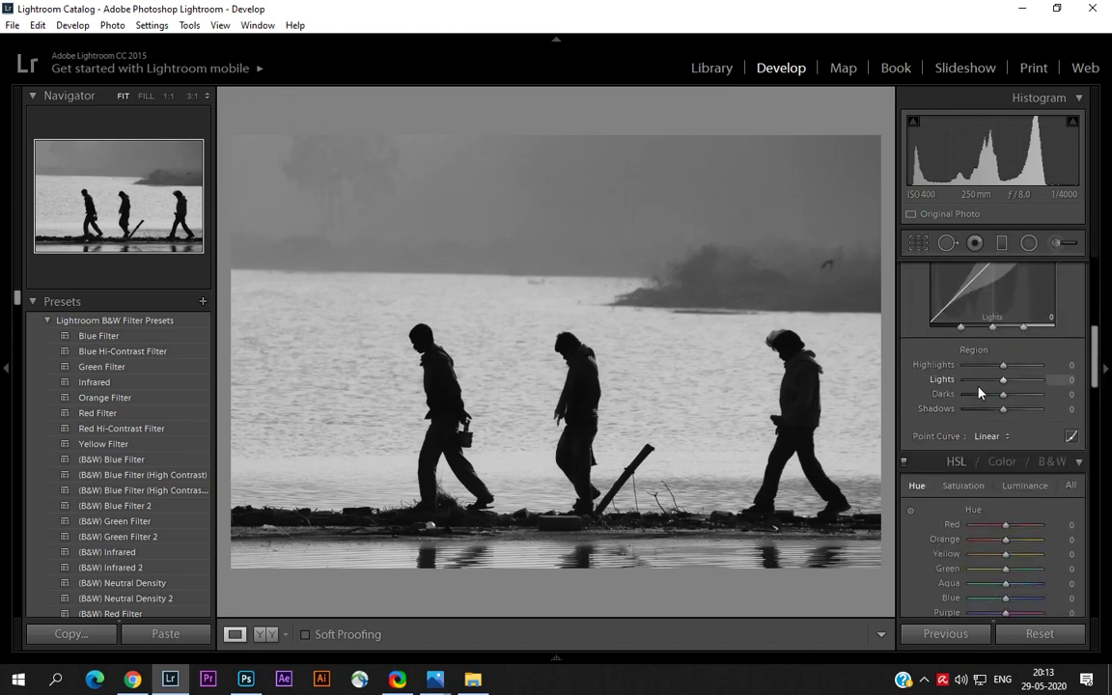
{"action": "scroll", "coordinate": [966, 434], "scroll_direction": "up", "scroll_amount": 2}
- Set the tone curve to Lights +23 and Darks +9, undoing the first Lights attempt
{"action": "left_click_drag", "start_coordinate": [1001, 450], "coordinate": [1001, 416]}
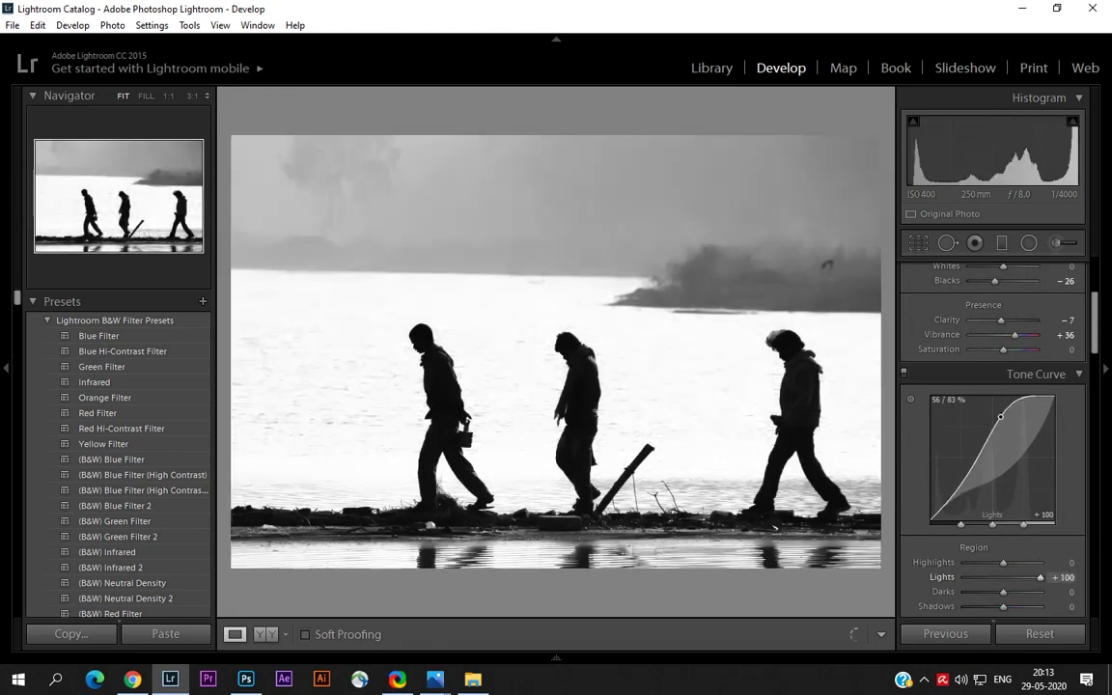
{"action": "key", "text": "ctrl+z"}
{"action": "scroll", "coordinate": [979, 387], "scroll_direction": "up", "scroll_amount": 2}
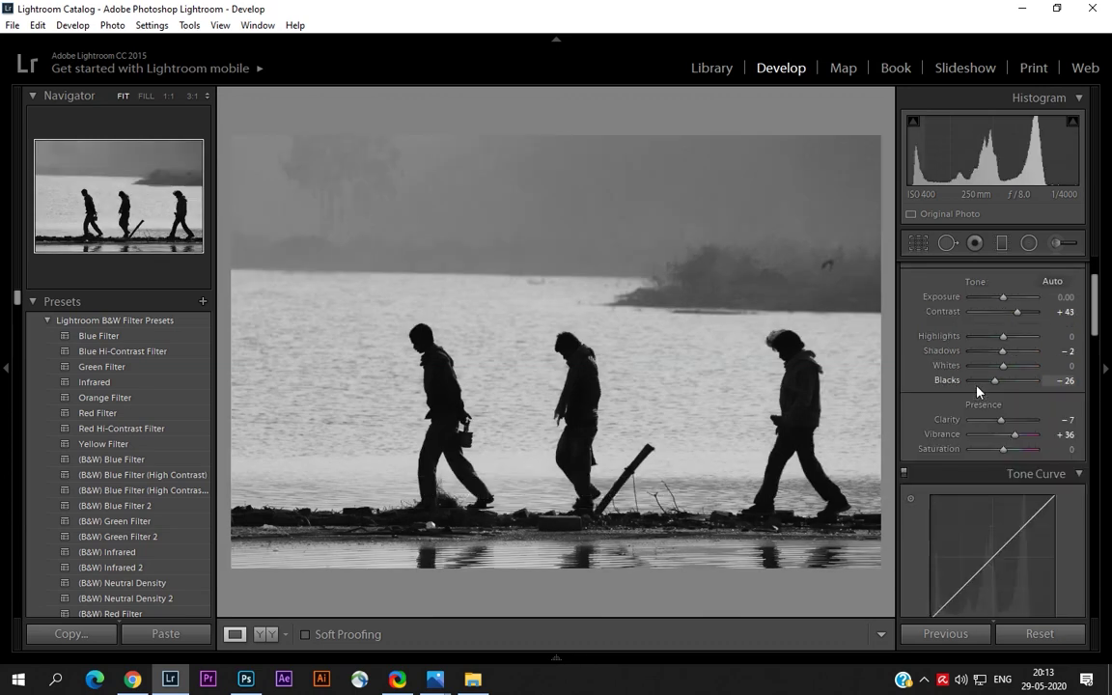
{"action": "scroll", "coordinate": [1002, 397], "scroll_direction": "down", "scroll_amount": 4}
{"action": "scroll", "coordinate": [1023, 454], "scroll_direction": "up", "scroll_amount": 4}
{"action": "scroll", "coordinate": [1032, 483], "scroll_direction": "down", "scroll_amount": 2}
{"action": "left_click_drag", "start_coordinate": [978, 474], "coordinate": [979, 461]}
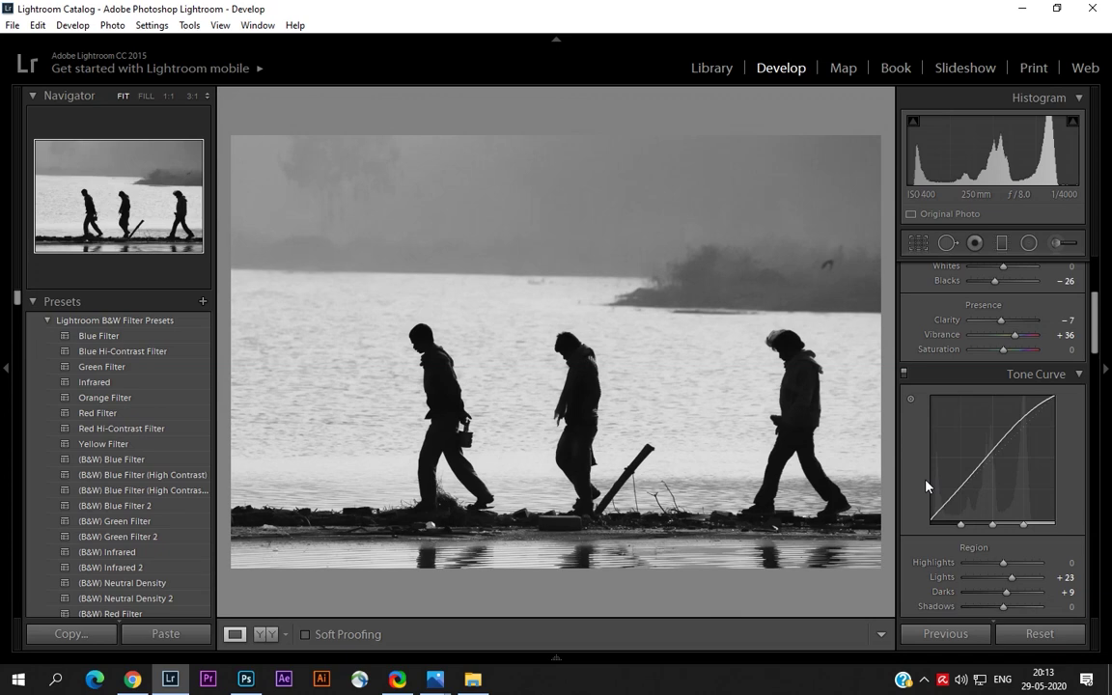
{"action": "scroll", "coordinate": [926, 483], "scroll_direction": "down", "scroll_amount": 3}
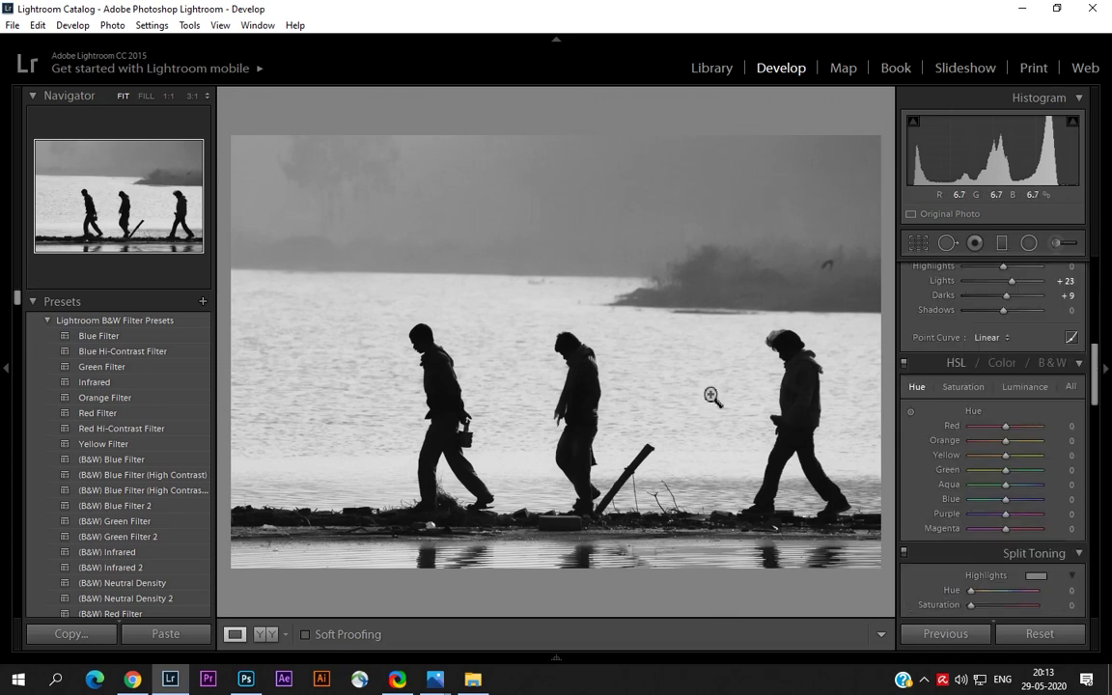
- Check the left walker at 1:1, then lower Highlights to −10
{"action": "left_click", "coordinate": [442, 427]}
{"action": "left_click", "coordinate": [445, 408]}
{"action": "scroll", "coordinate": [932, 415], "scroll_direction": "up", "scroll_amount": 5}
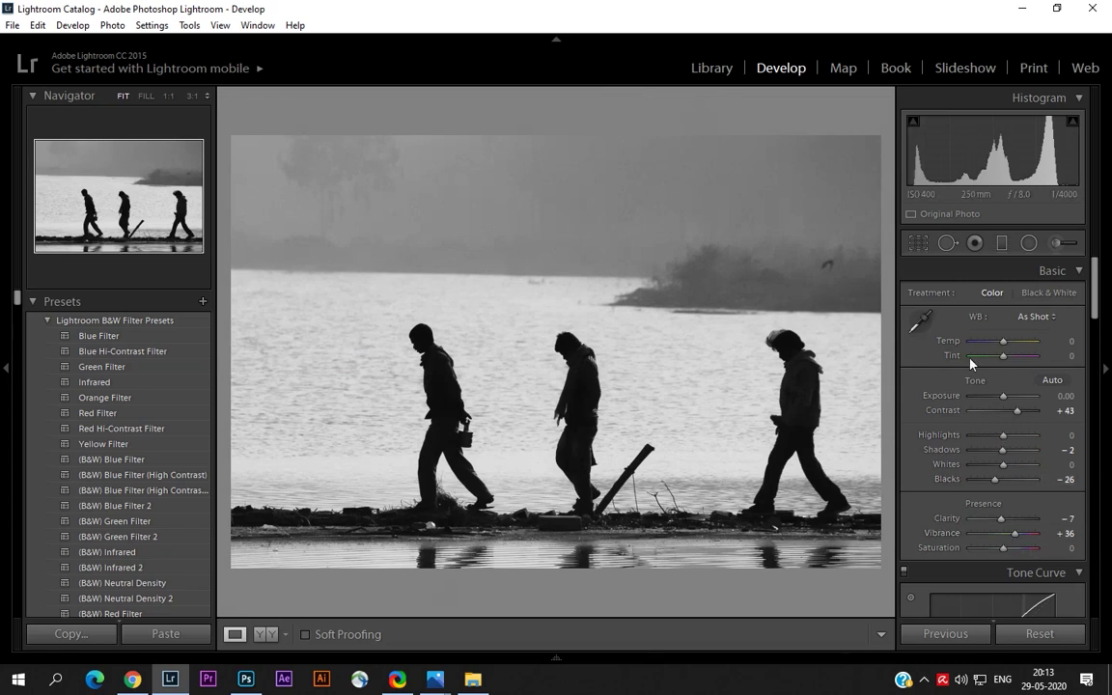
{"action": "left_click_drag", "start_coordinate": [1004, 435], "coordinate": [1001, 435]}
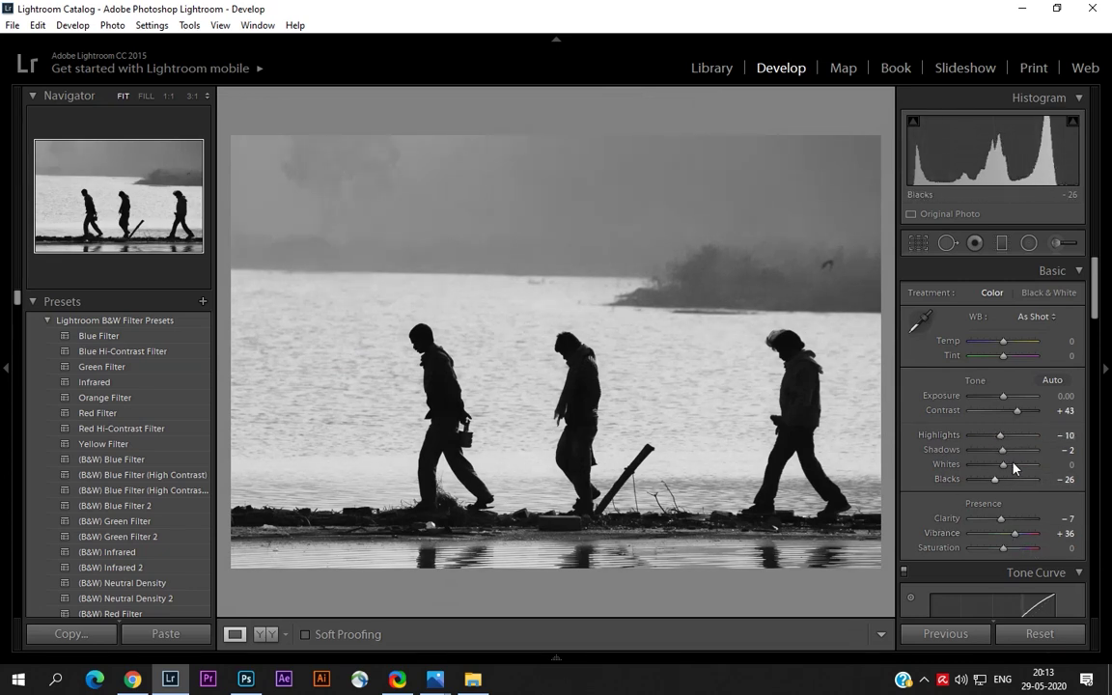
{"action": "scroll", "coordinate": [960, 504], "scroll_direction": "down", "scroll_amount": 10}
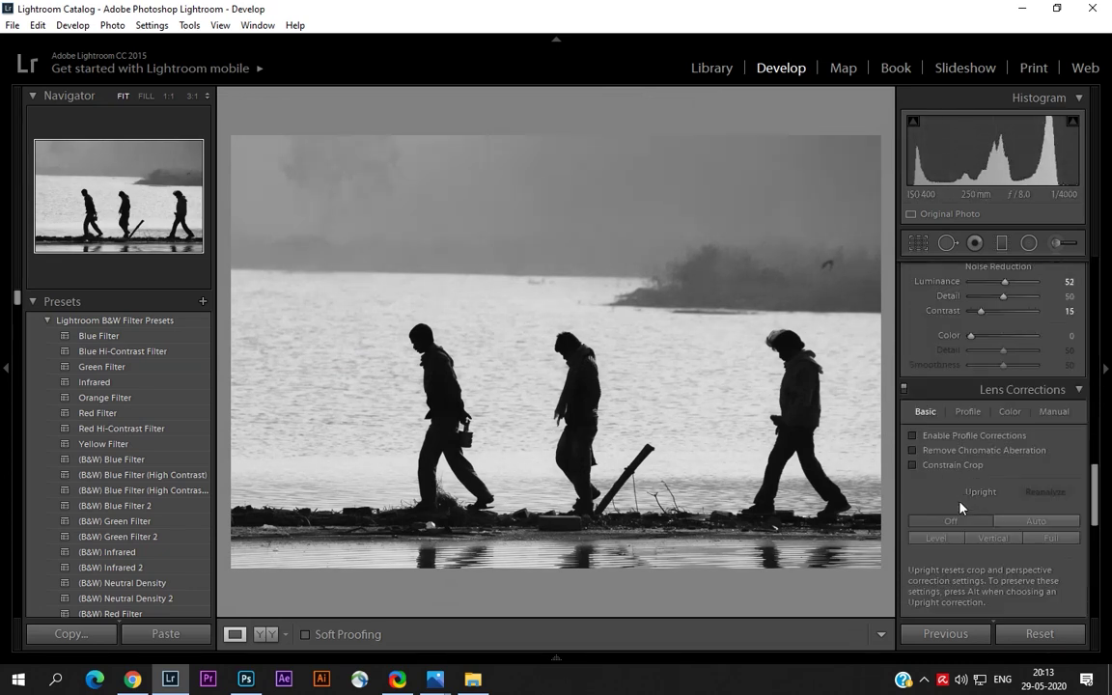
{"action": "scroll", "coordinate": [961, 507], "scroll_direction": "up", "scroll_amount": 2}
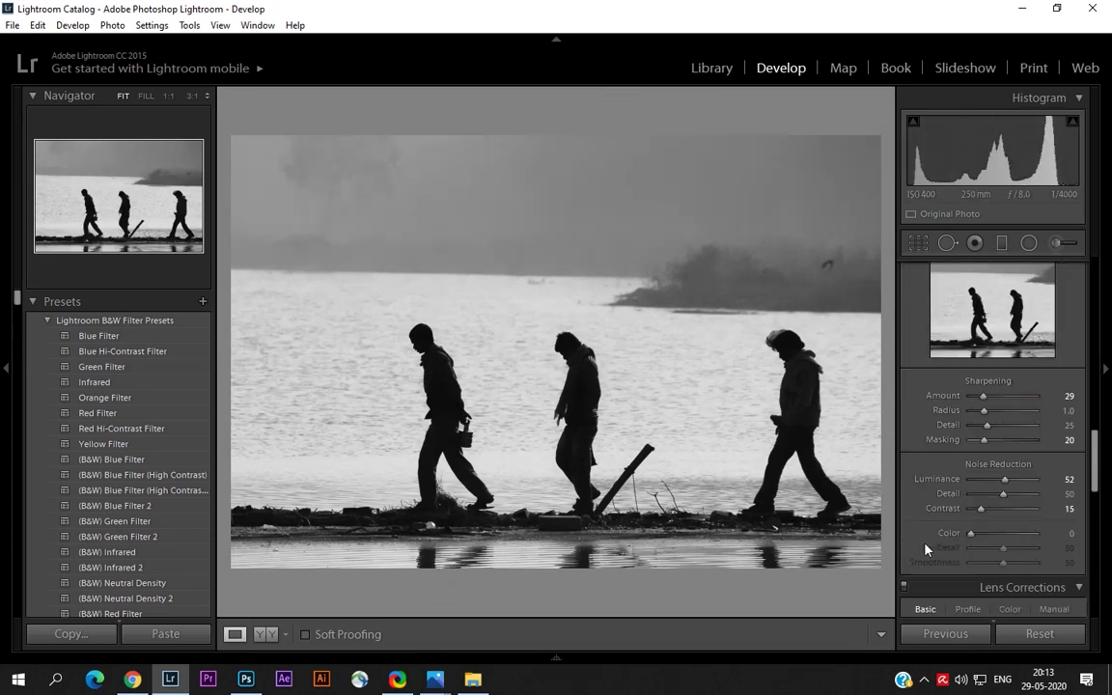
- Export the edited IMG_3125 from Lightroom and compare it in the Photos window
{"action": "left_click", "coordinate": [12, 26]}
{"action": "left_click", "coordinate": [49, 184]}
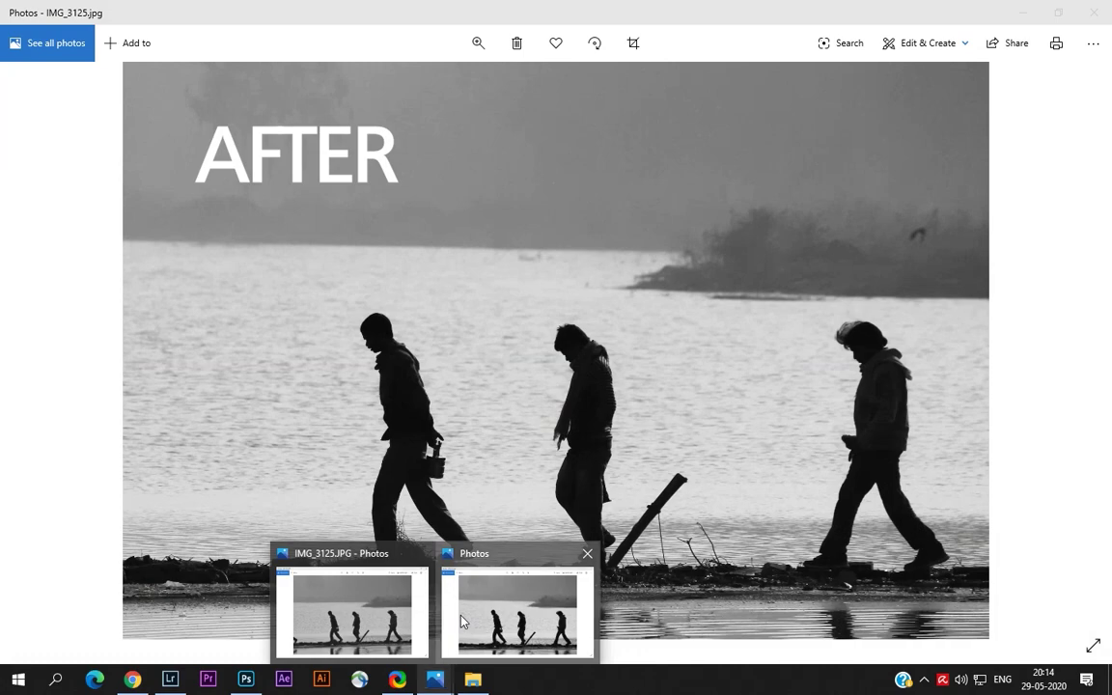
{"action": "left_click", "coordinate": [461, 622]}
{"action": "scroll", "coordinate": [821, 330], "scroll_direction": "up", "scroll_amount": 3}
{"action": "scroll", "coordinate": [847, 343], "scroll_direction": "down", "scroll_amount": 2}
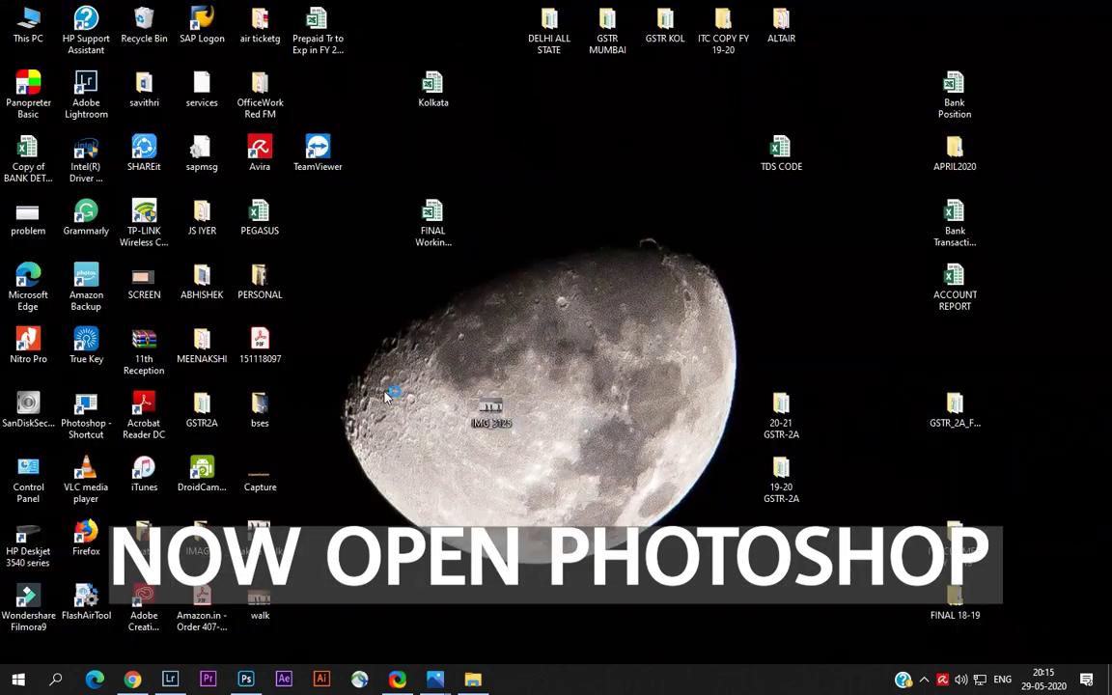
- Open IMG_3125.jpg in Photoshop and content-aware fill away the white rock on the shore
{"action": "left_click_drag", "start_coordinate": [492, 410], "coordinate": [273, 384]}
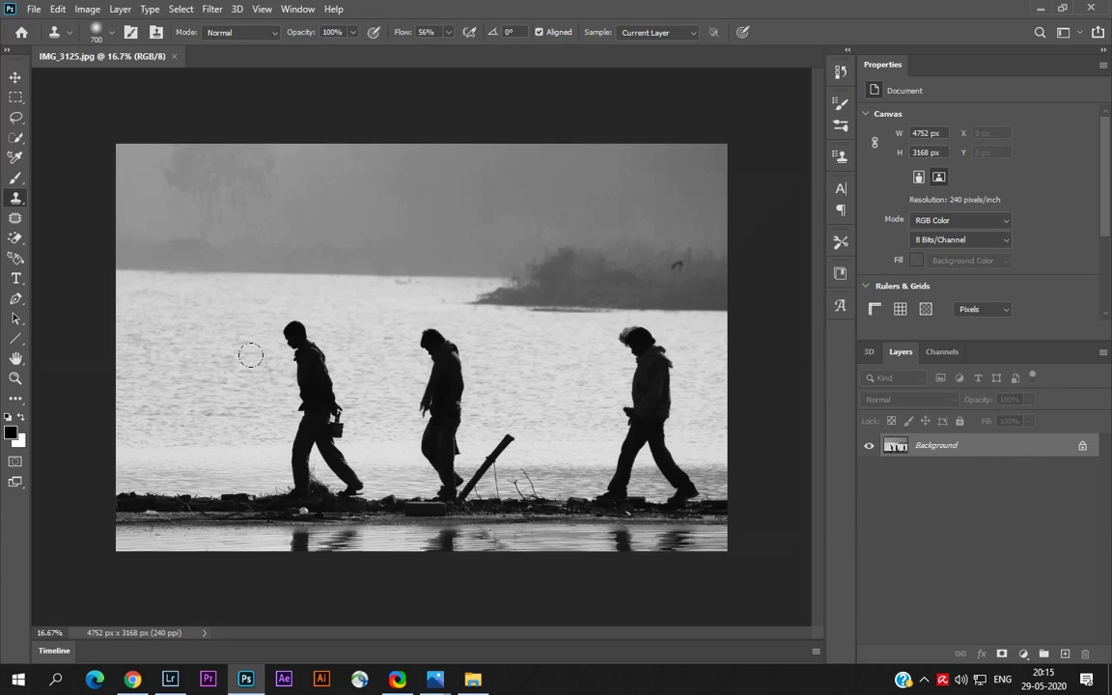
{"action": "key", "text": "m"}
{"action": "scroll", "coordinate": [274, 458], "scroll_direction": "up", "scroll_amount": 8}
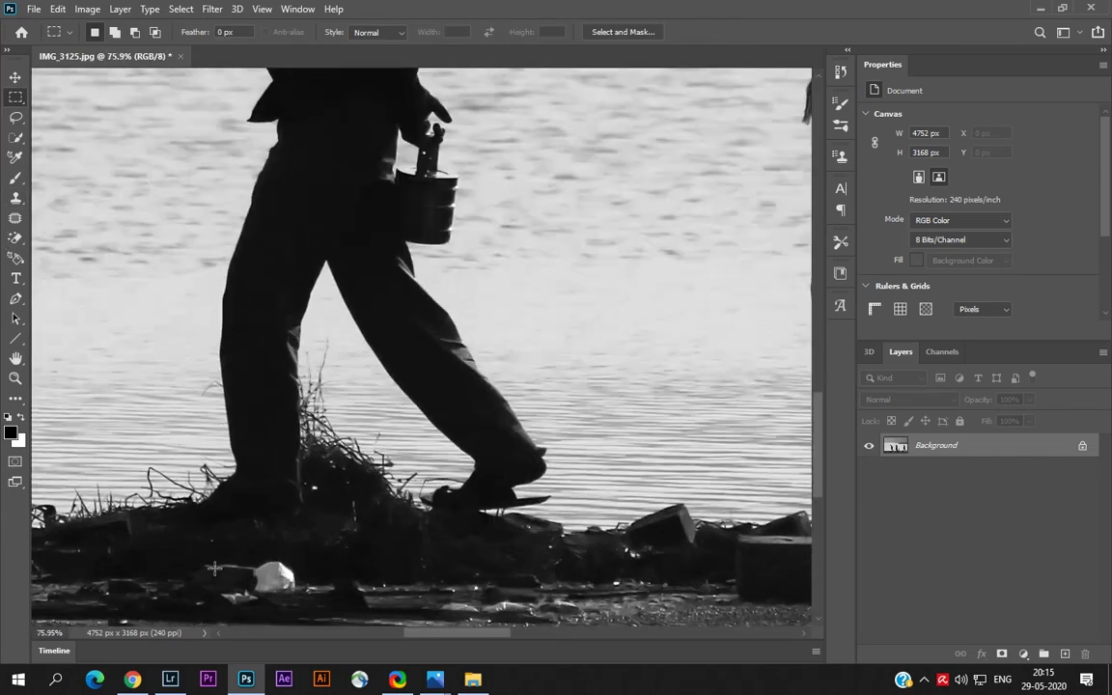
{"action": "left_click_drag", "start_coordinate": [195, 549], "coordinate": [313, 613]}
{"action": "left_click", "coordinate": [58, 9]}
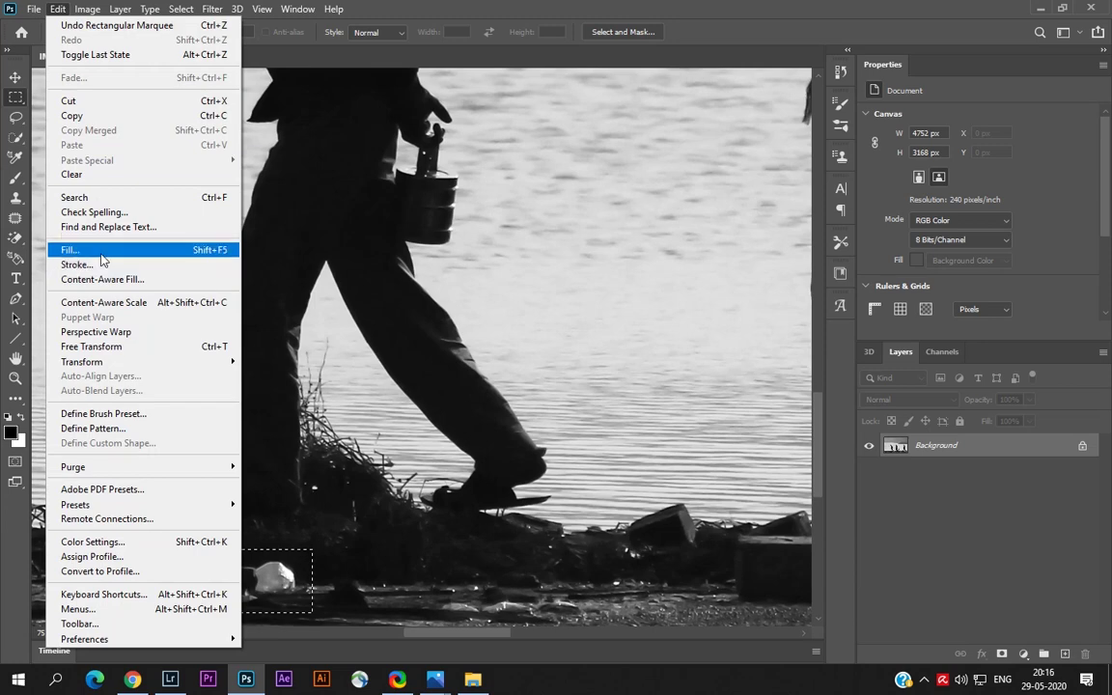
{"action": "left_click", "coordinate": [145, 247]}
{"action": "left_click", "coordinate": [658, 172]}
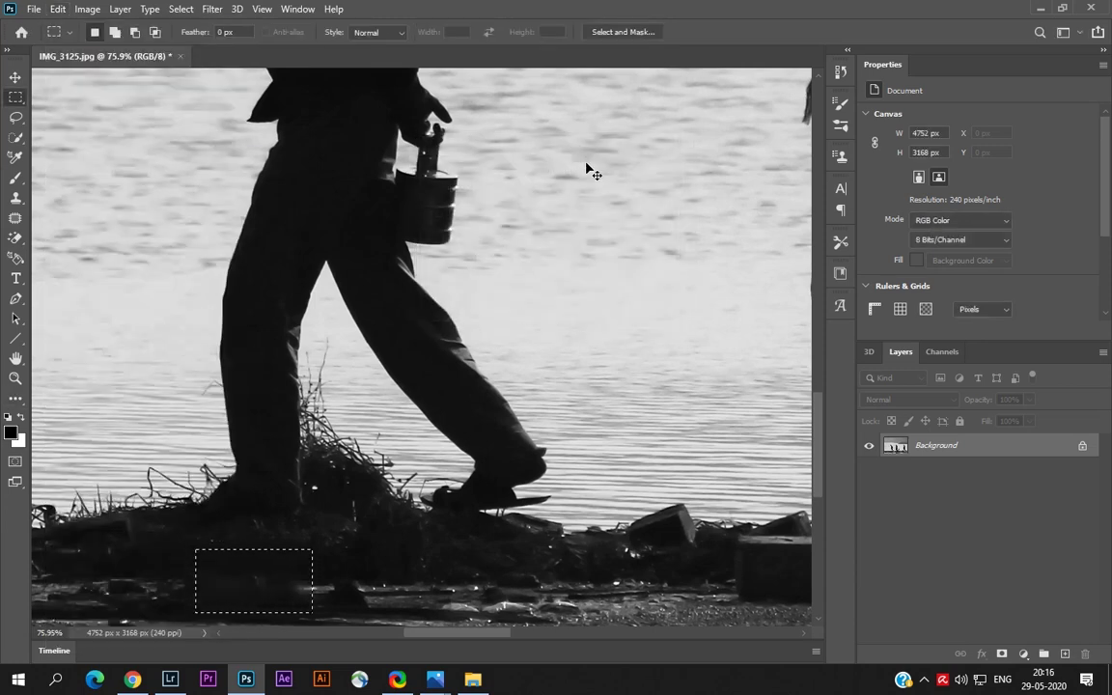
- Fit the photo to the window, then content-aware fill a second white object on the shore
{"action": "key", "text": "ctrl+0"}
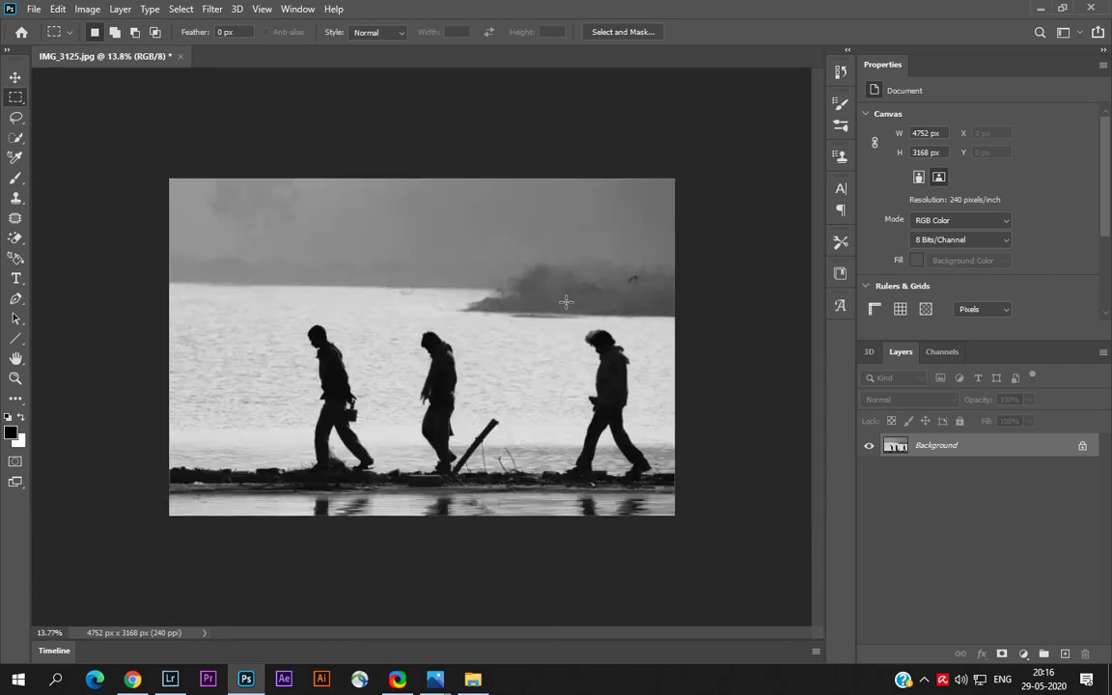
{"action": "key", "text": "ctrl+plus"}
{"action": "key", "text": "ctrl+plus"}
{"action": "key", "text": "ctrl+plus"}
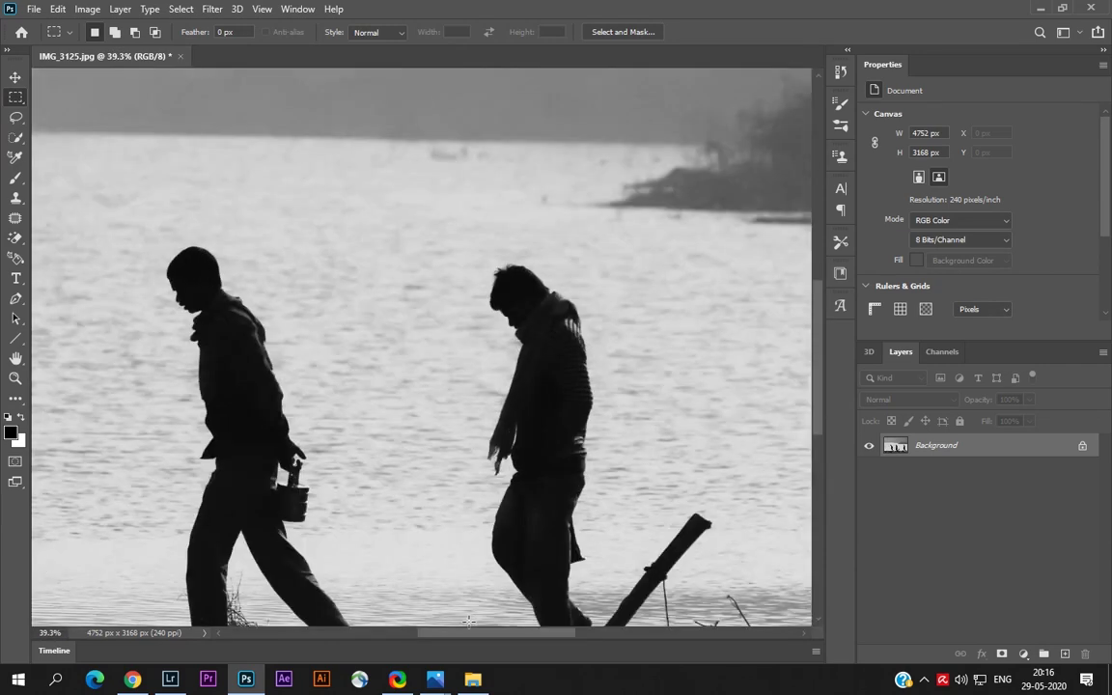
{"action": "mouse_move", "coordinate": [468, 632]}
{"action": "left_mouse_down"}
{"action": "mouse_move", "coordinate": [274, 633]}
{"action": "mouse_move", "coordinate": [452, 634]}
{"action": "left_mouse_up"}
{"action": "scroll", "coordinate": [127, 522], "scroll_direction": "down", "scroll_amount": 5}
{"action": "scroll", "coordinate": [127, 522], "scroll_direction": "up", "scroll_amount": 5}
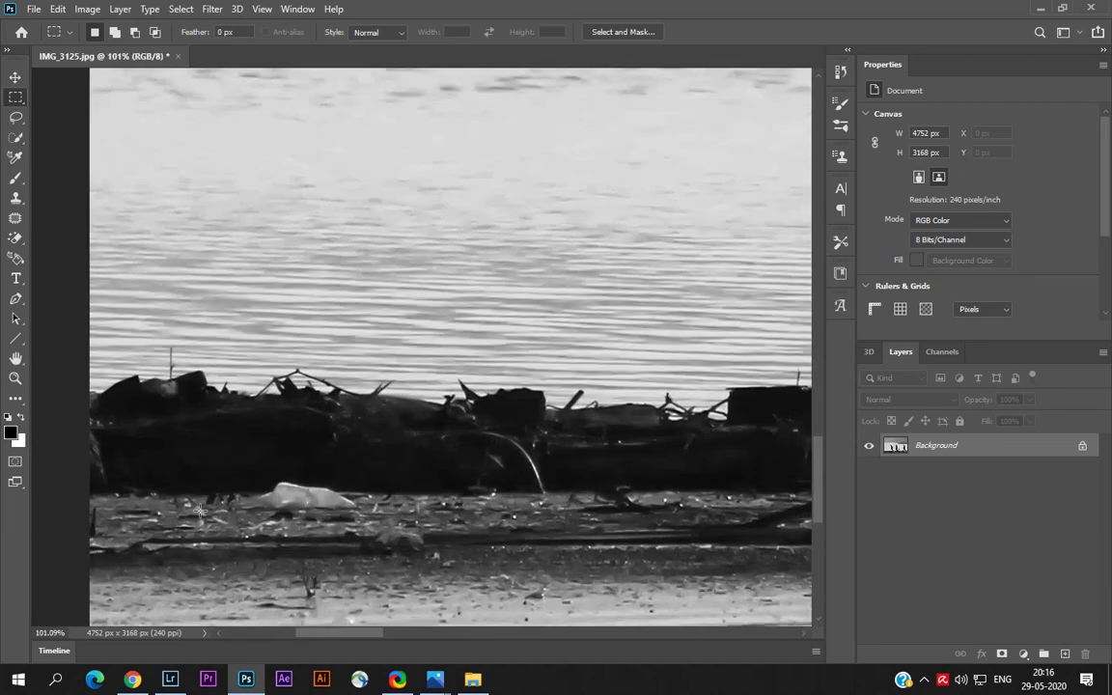
{"action": "left_click_drag", "start_coordinate": [240, 467], "coordinate": [371, 527]}
{"action": "left_click", "coordinate": [58, 8]}
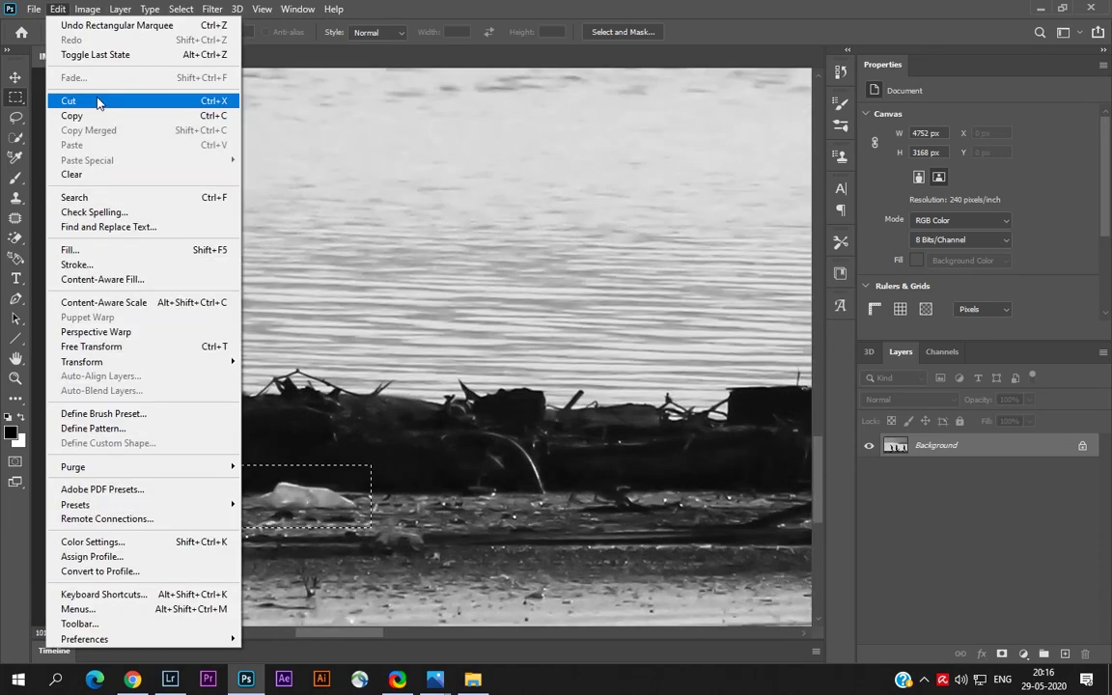
{"action": "left_click", "coordinate": [100, 251]}
{"action": "left_click", "coordinate": [652, 171]}
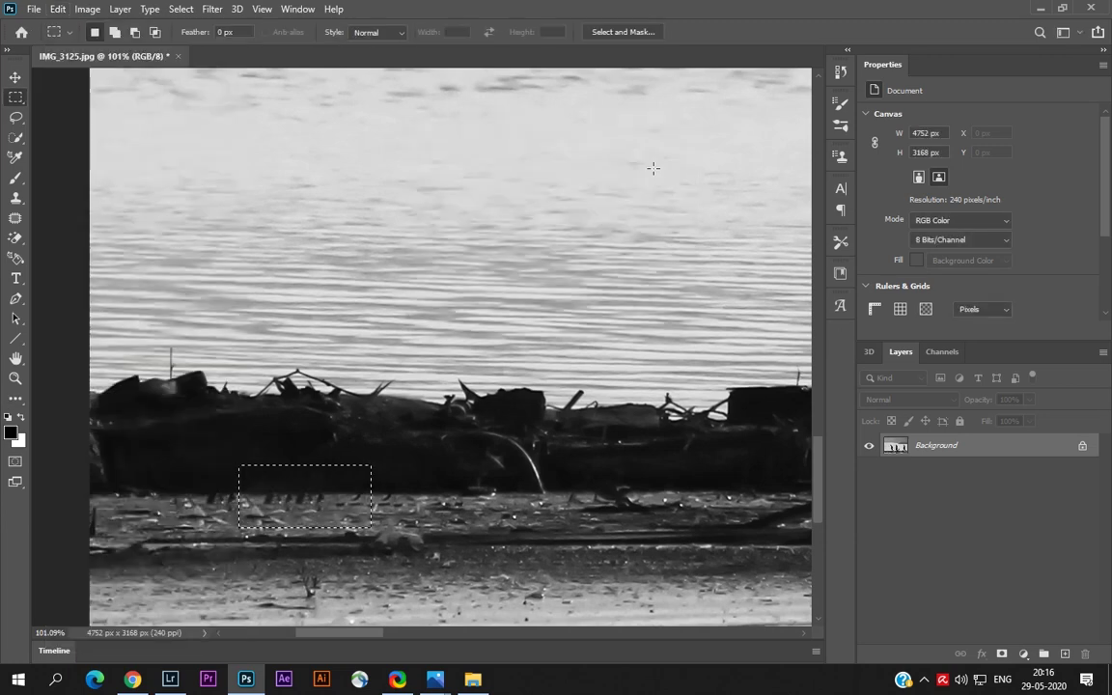
- Content-aware fill a third white object near the shore and deselect
{"action": "scroll", "coordinate": [653, 173], "scroll_direction": "down", "scroll_amount": 5}
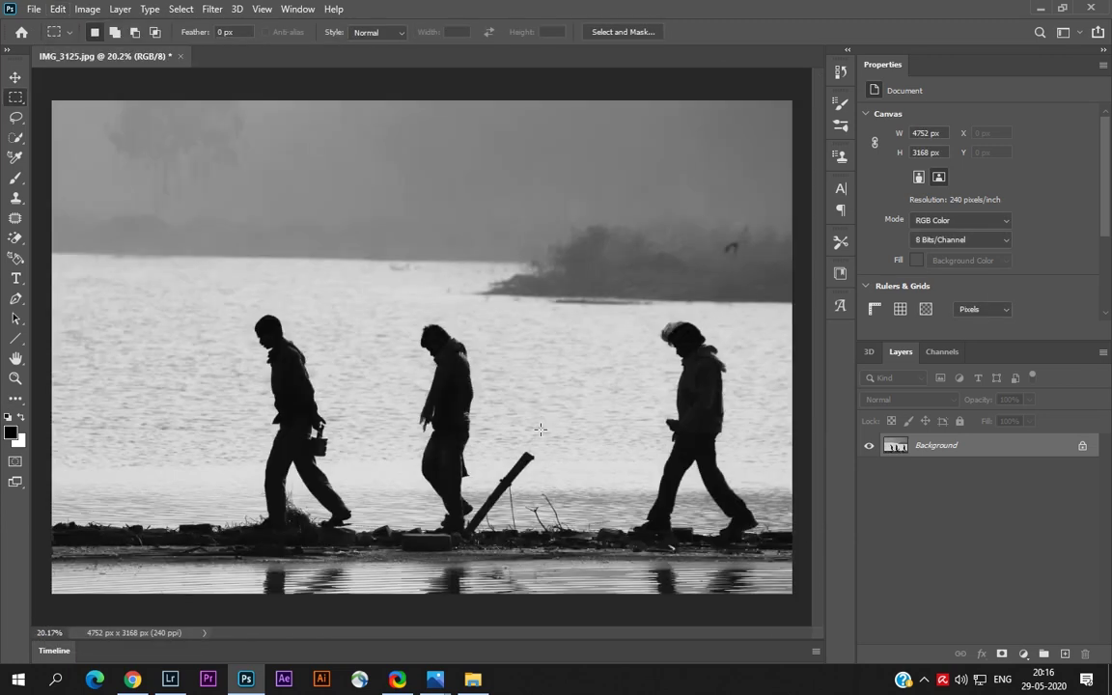
{"action": "scroll", "coordinate": [540, 429], "scroll_direction": "up", "scroll_amount": 3}
{"action": "scroll", "coordinate": [579, 483], "scroll_direction": "down", "scroll_amount": 4}
{"action": "scroll", "coordinate": [632, 572], "scroll_direction": "up", "scroll_amount": 8}
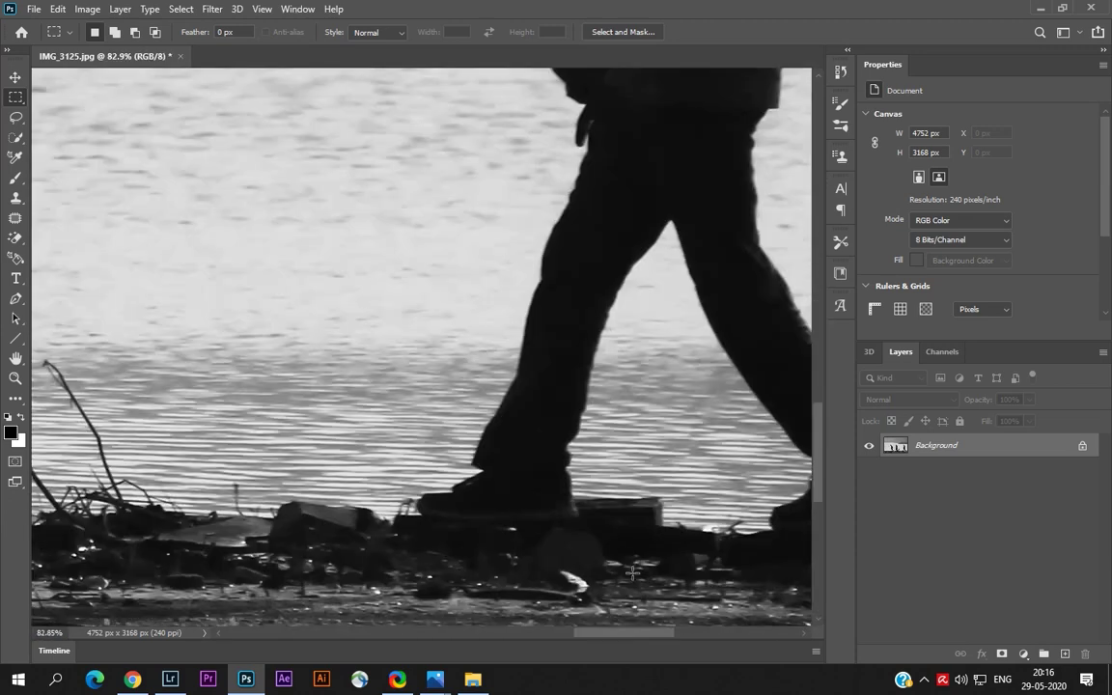
{"action": "left_click_drag", "start_coordinate": [542, 560], "coordinate": [601, 611]}
{"action": "left_click", "coordinate": [58, 9]}
{"action": "left_click", "coordinate": [116, 247]}
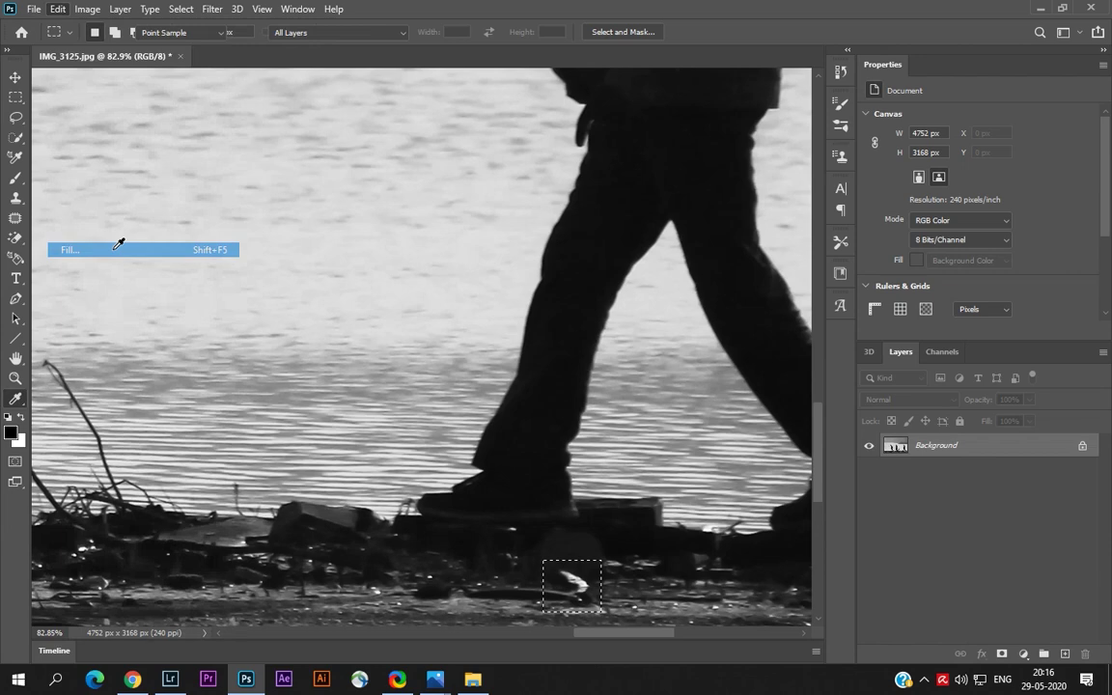
{"action": "left_click", "coordinate": [652, 171]}
{"action": "key", "text": "ctrl+d"}
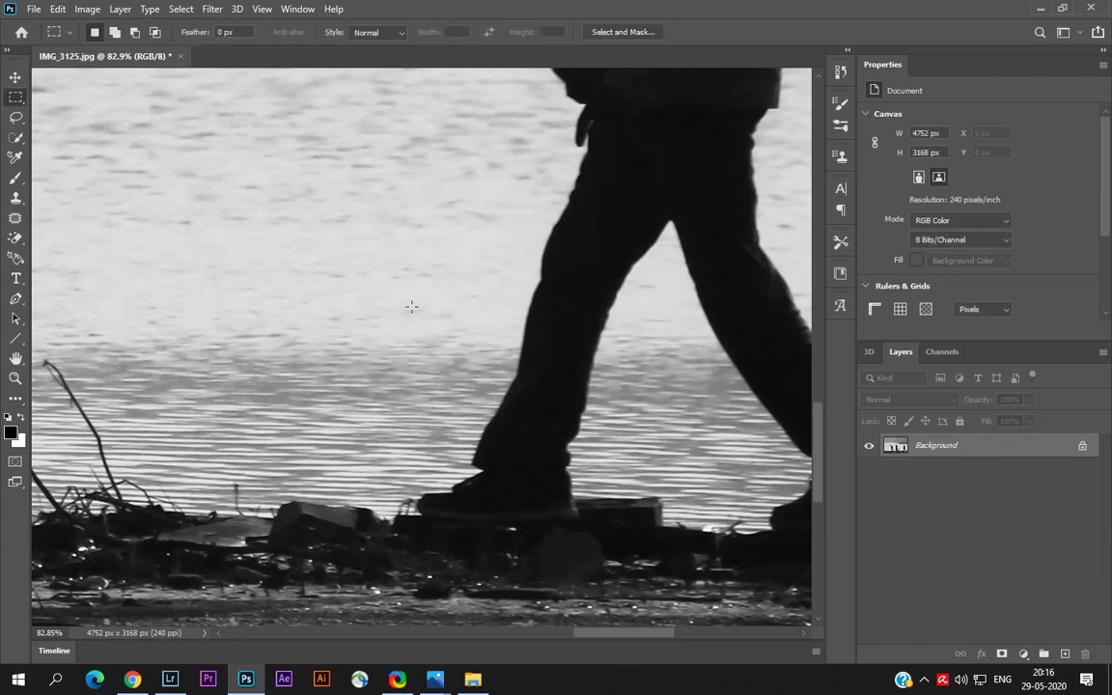
{"action": "scroll", "coordinate": [411, 306], "scroll_direction": "down", "scroll_amount": 8}
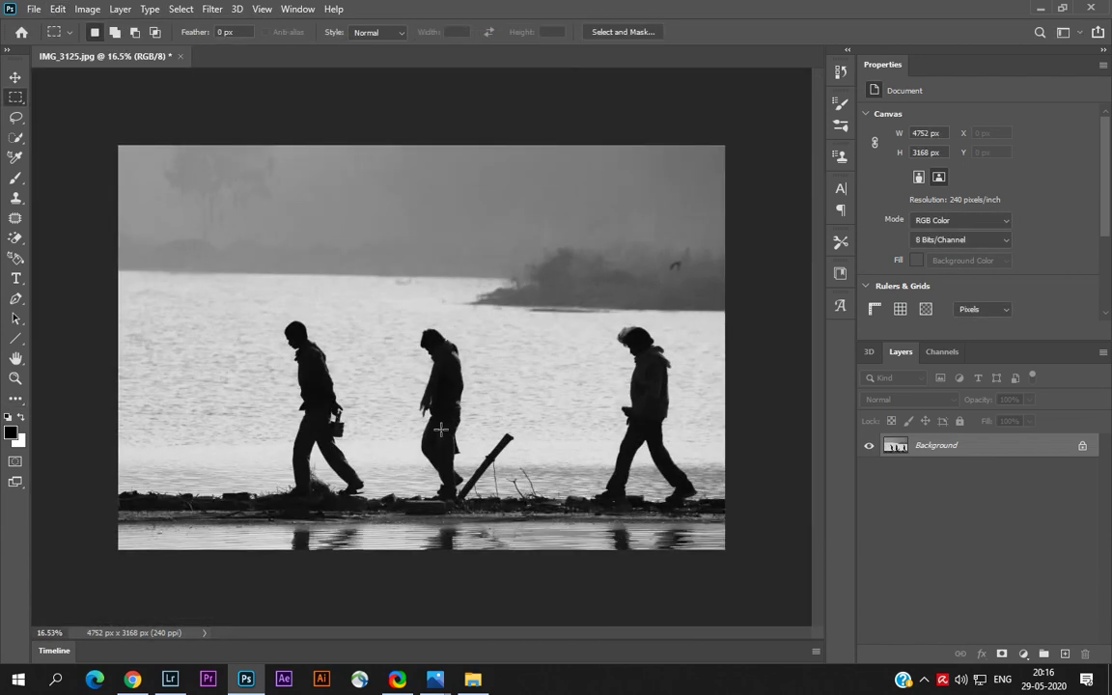
{"action": "scroll", "coordinate": [690, 243], "scroll_direction": "up", "scroll_amount": 4}
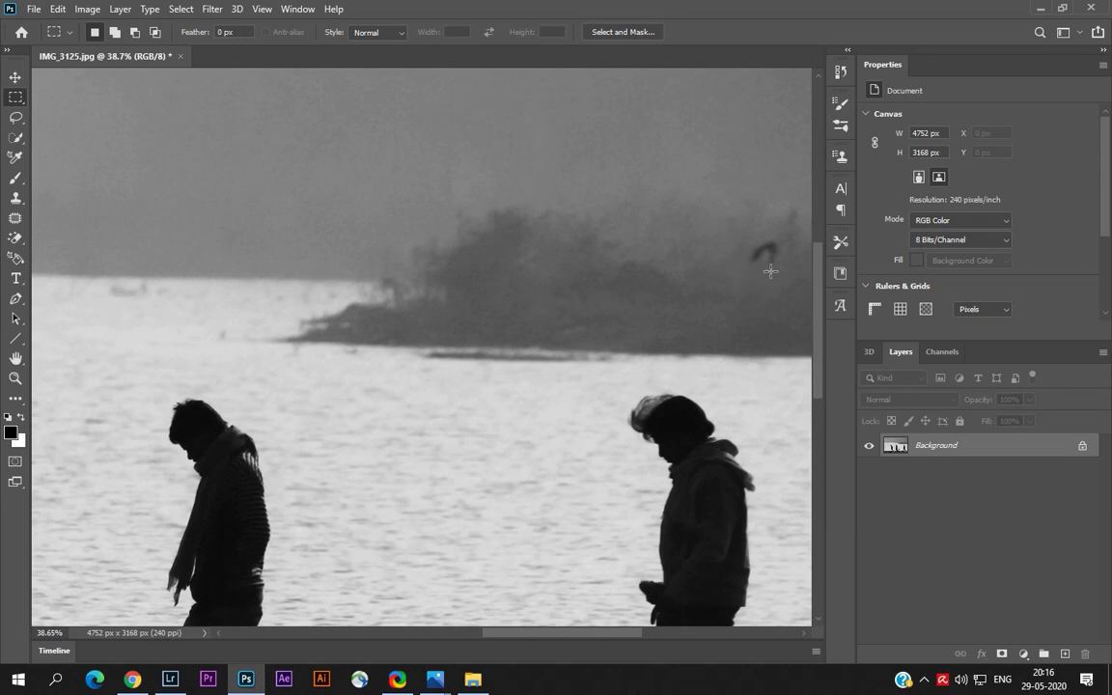
{"action": "scroll", "coordinate": [453, 285], "scroll_direction": "down", "scroll_amount": 3}
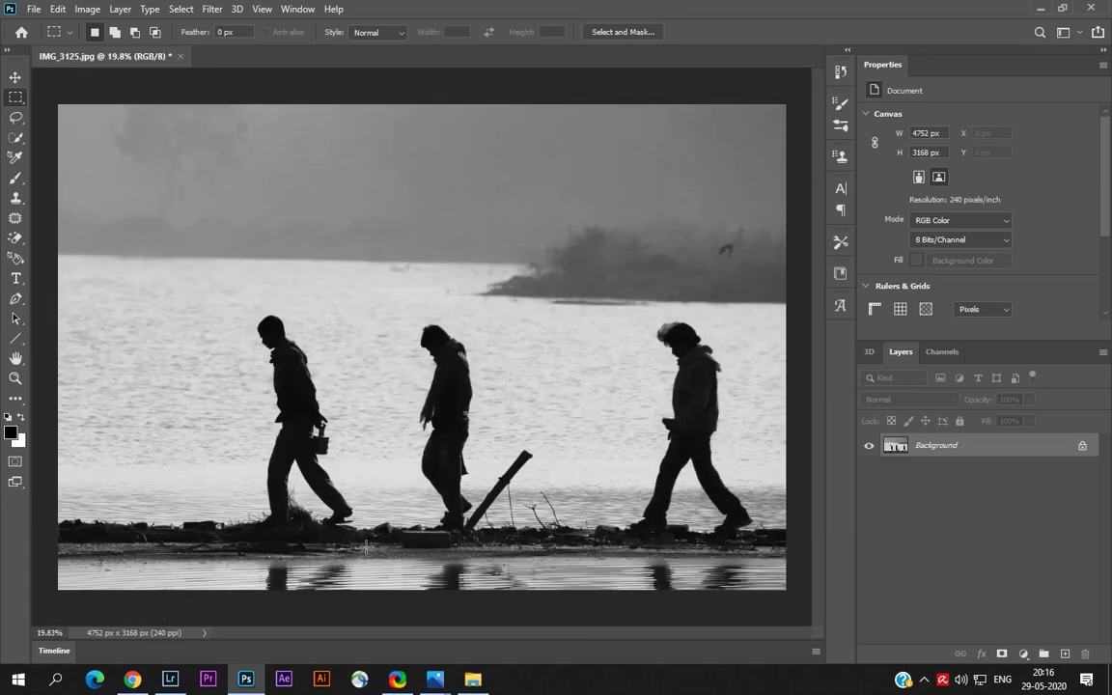
- Select the photo from the top down to the shoreline and copy it onto Layer 1
{"action": "right_click", "coordinate": [15, 96]}
{"action": "left_click", "coordinate": [69, 101]}
{"action": "left_click_drag", "start_coordinate": [48, 96], "coordinate": [803, 552]}
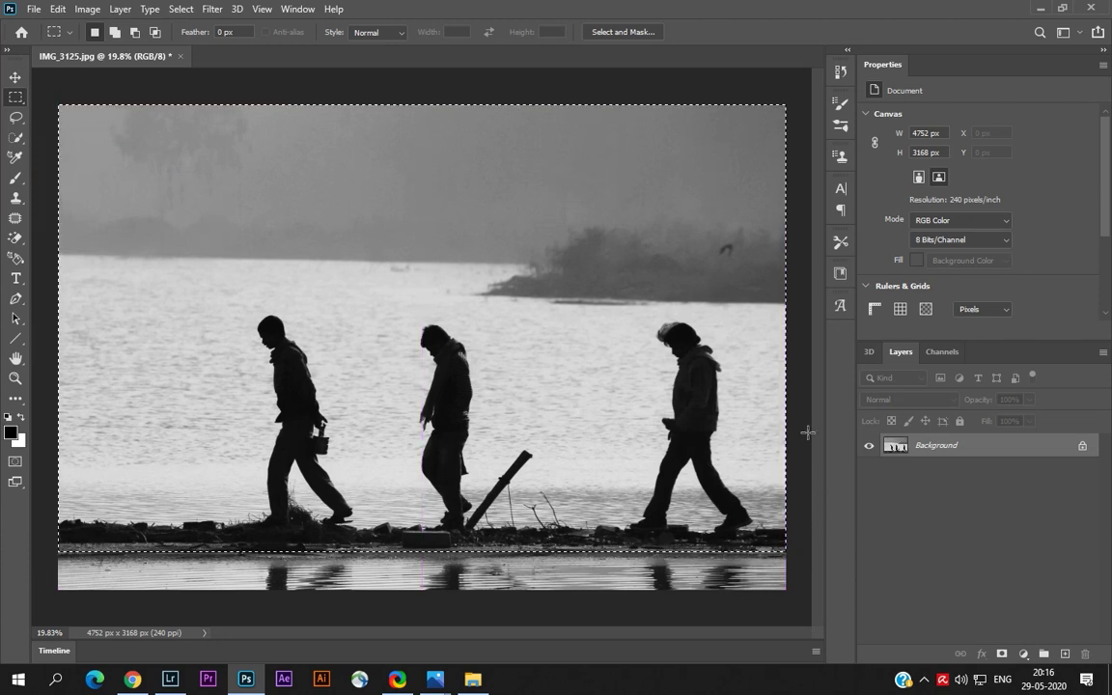
{"action": "key", "text": "ctrl+j"}
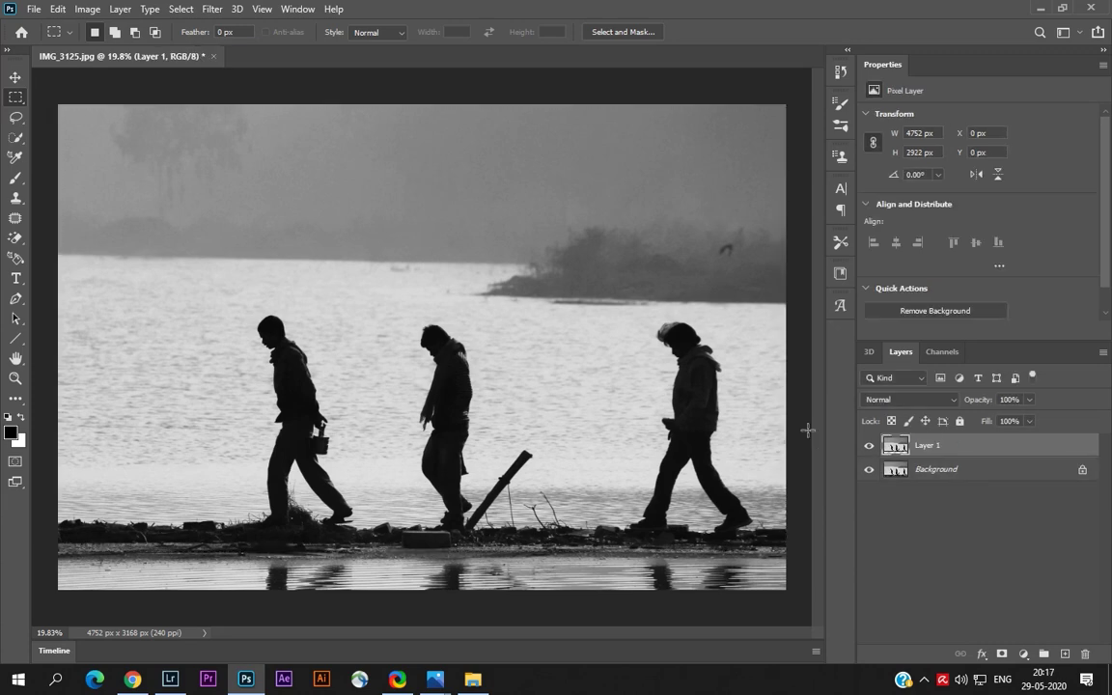
- Flip Layer 1 vertically and move it below the original as a reflection
{"action": "key", "text": "ctrl+t"}
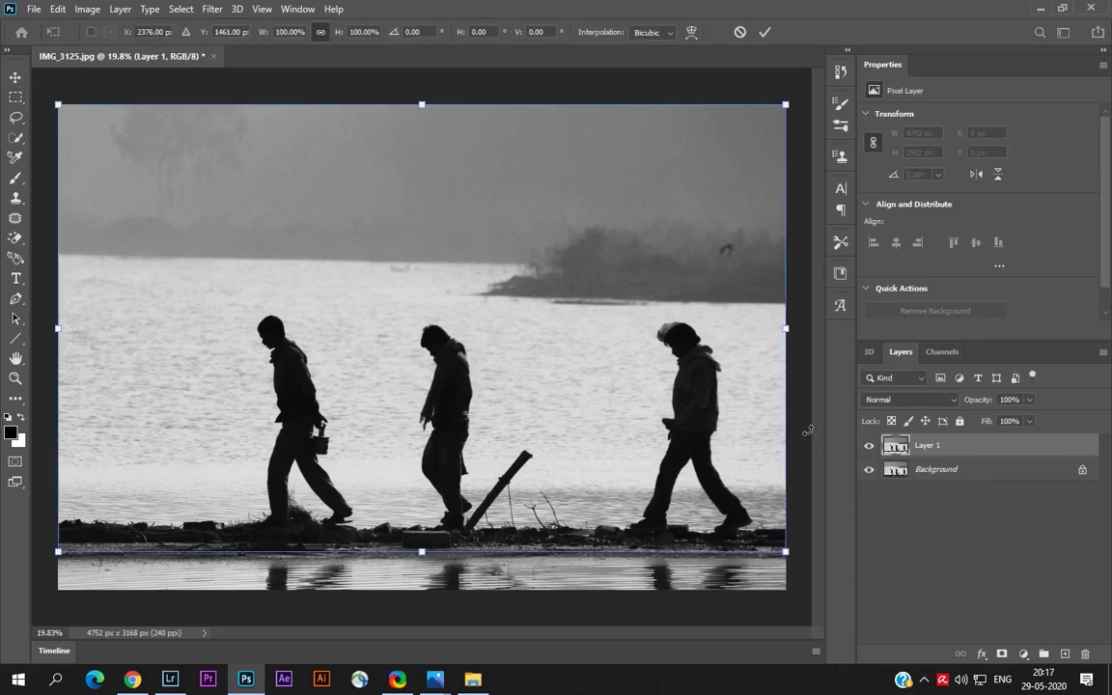
{"action": "right_click", "coordinate": [459, 245]}
{"action": "left_click", "coordinate": [519, 517]}
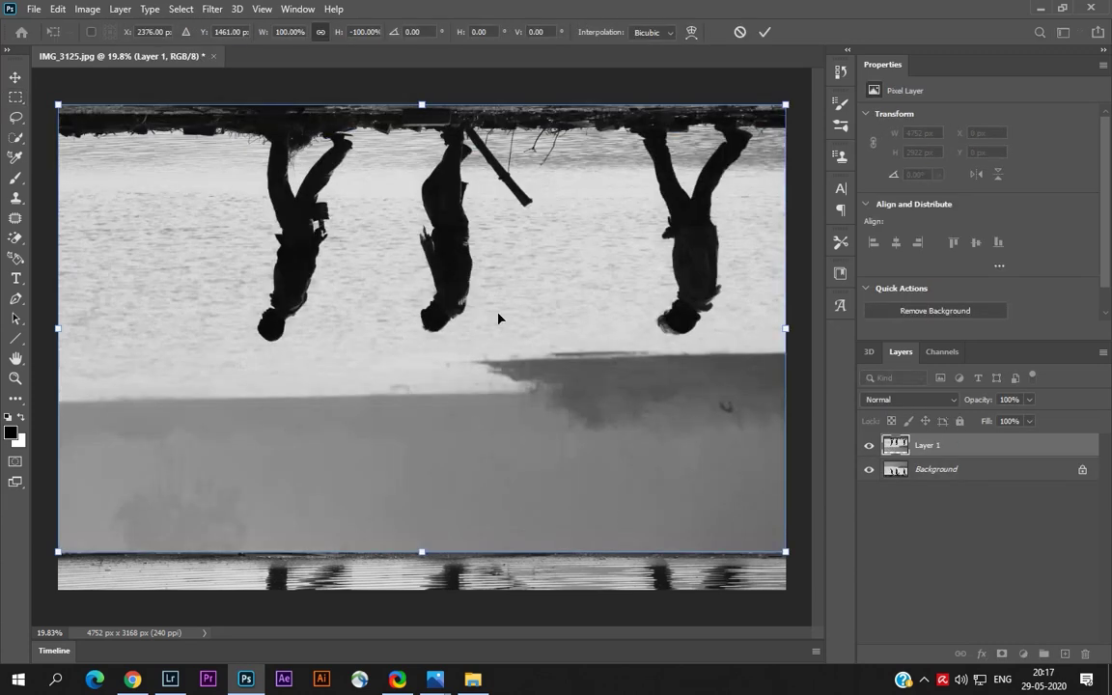
{"action": "left_click_drag", "start_coordinate": [499, 318], "coordinate": [503, 689]}
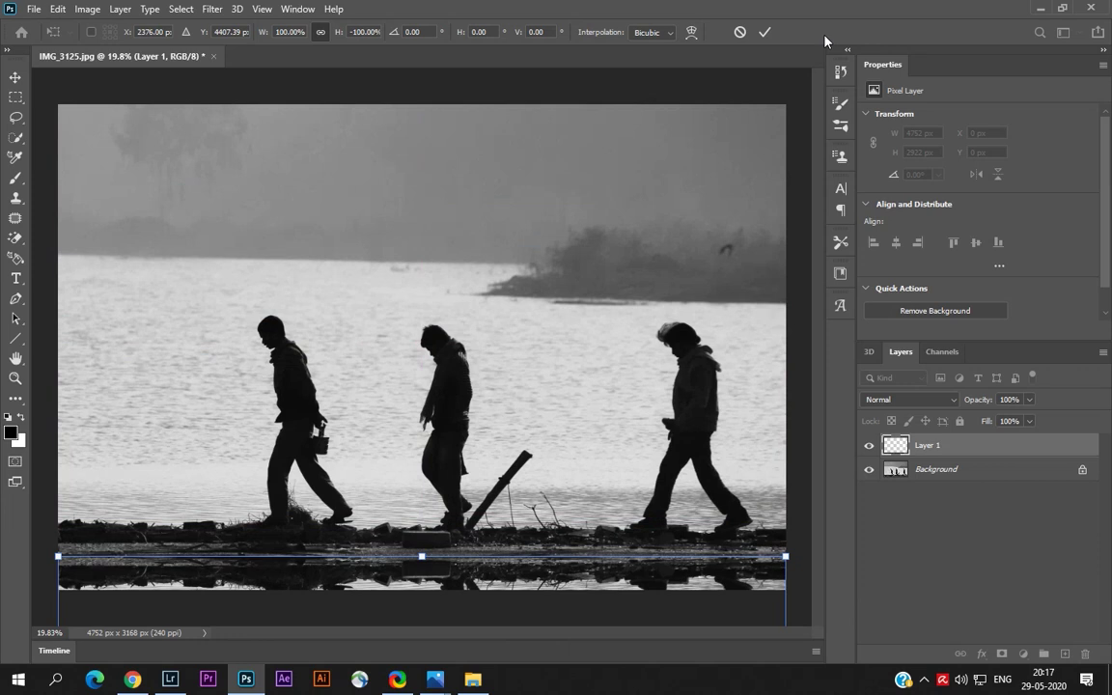
{"action": "key", "text": "m"}
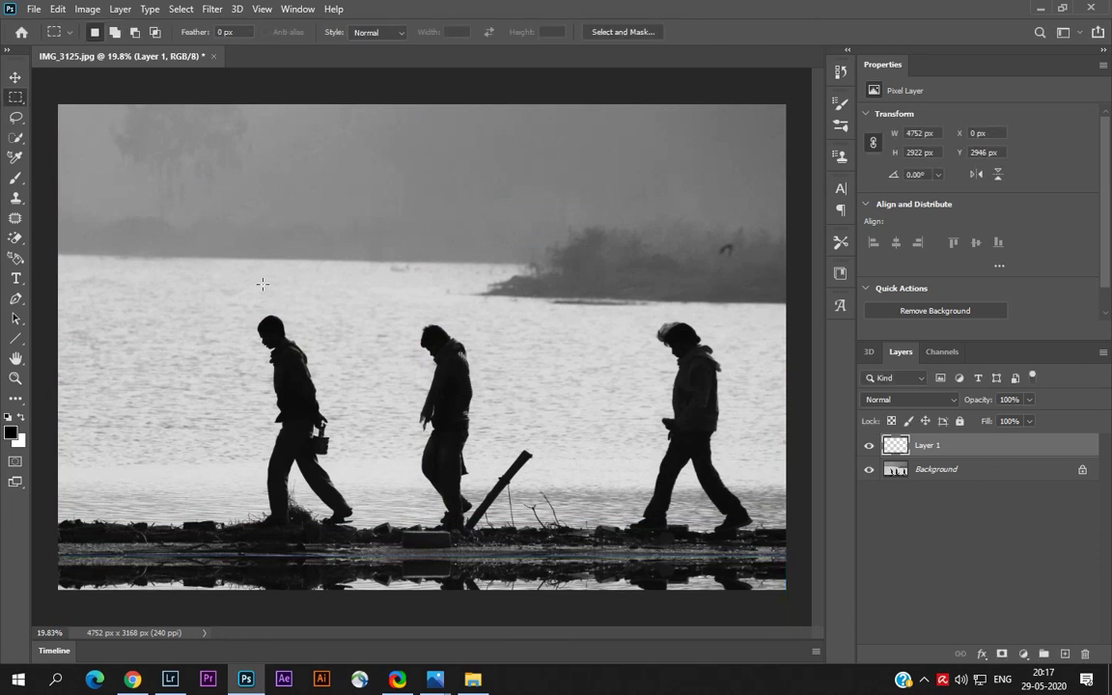
{"action": "left_click", "coordinate": [14, 78]}
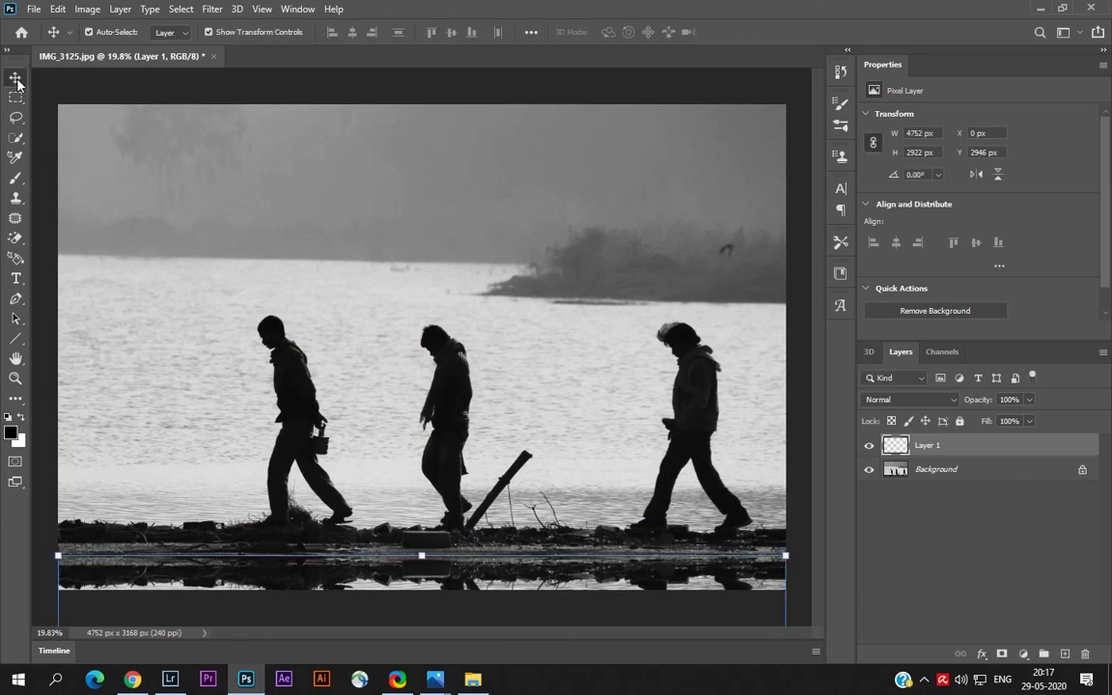
- Extend the canvas downward with the Crop tool to make room for the reflection
{"action": "left_click", "coordinate": [948, 470]}
{"action": "key", "text": "c"}
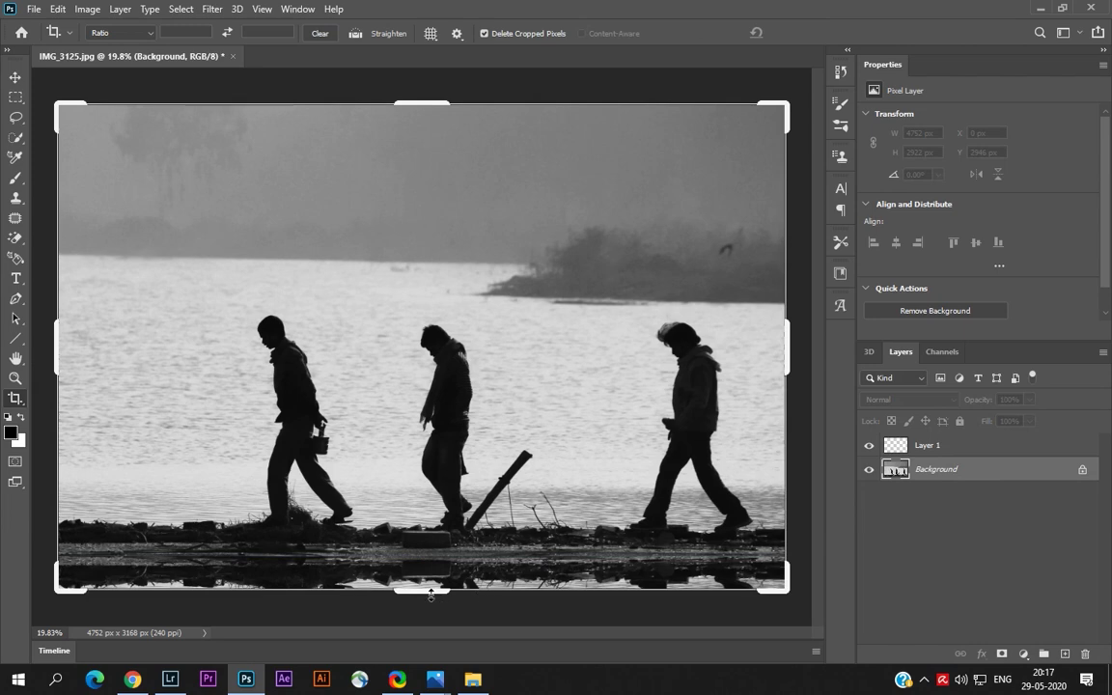
{"action": "left_click_drag", "start_coordinate": [431, 594], "coordinate": [503, 390]}
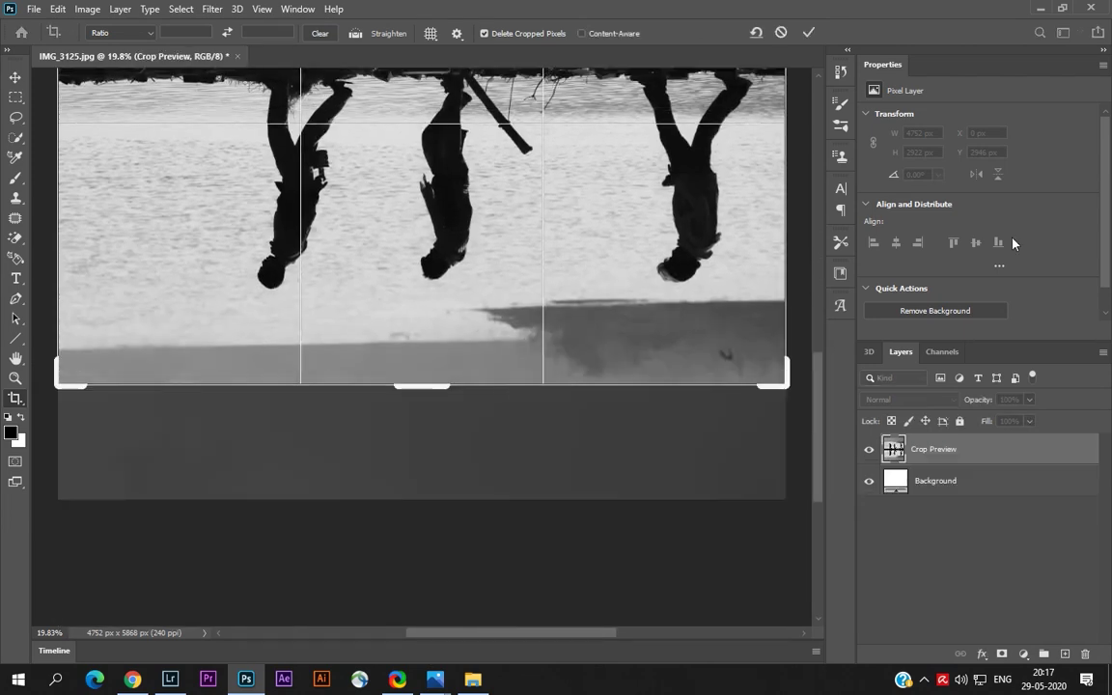
{"action": "scroll", "coordinate": [415, 478], "scroll_direction": "up", "scroll_amount": 10}
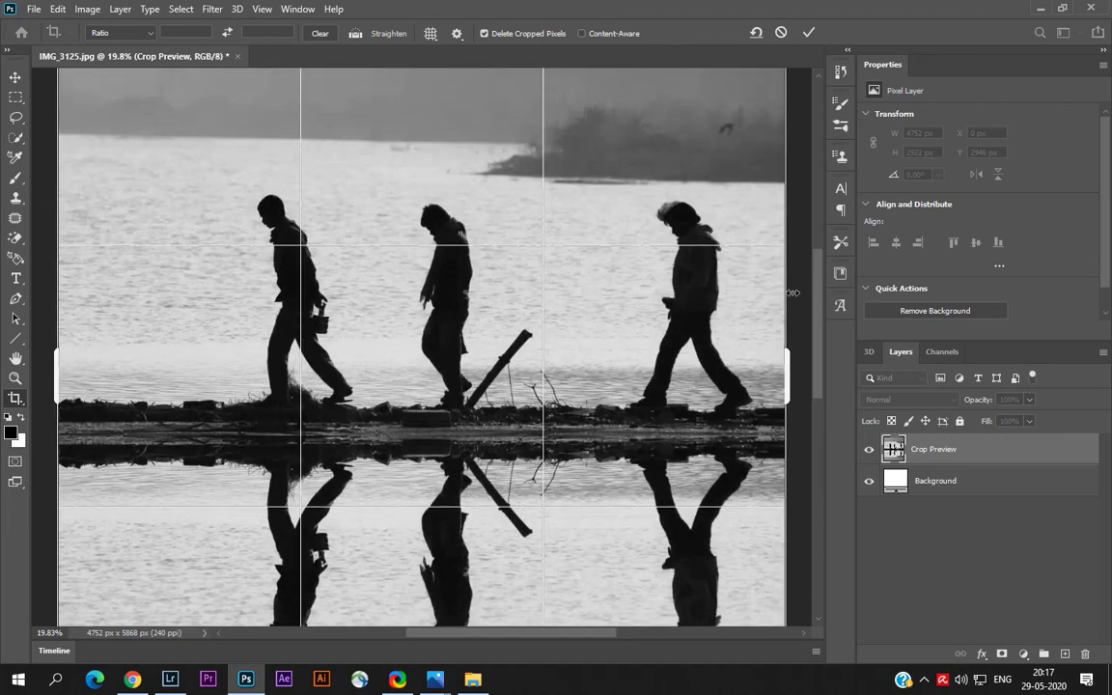
{"action": "scroll", "coordinate": [415, 478], "scroll_direction": "up", "scroll_amount": 5}
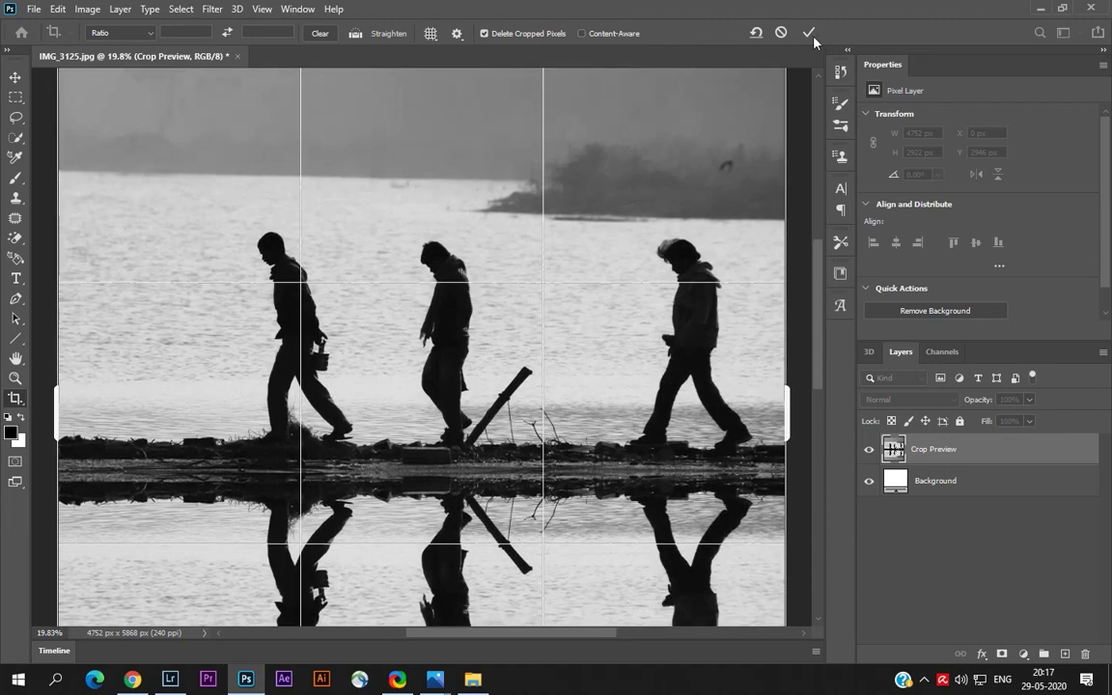
{"action": "left_click", "coordinate": [810, 34]}
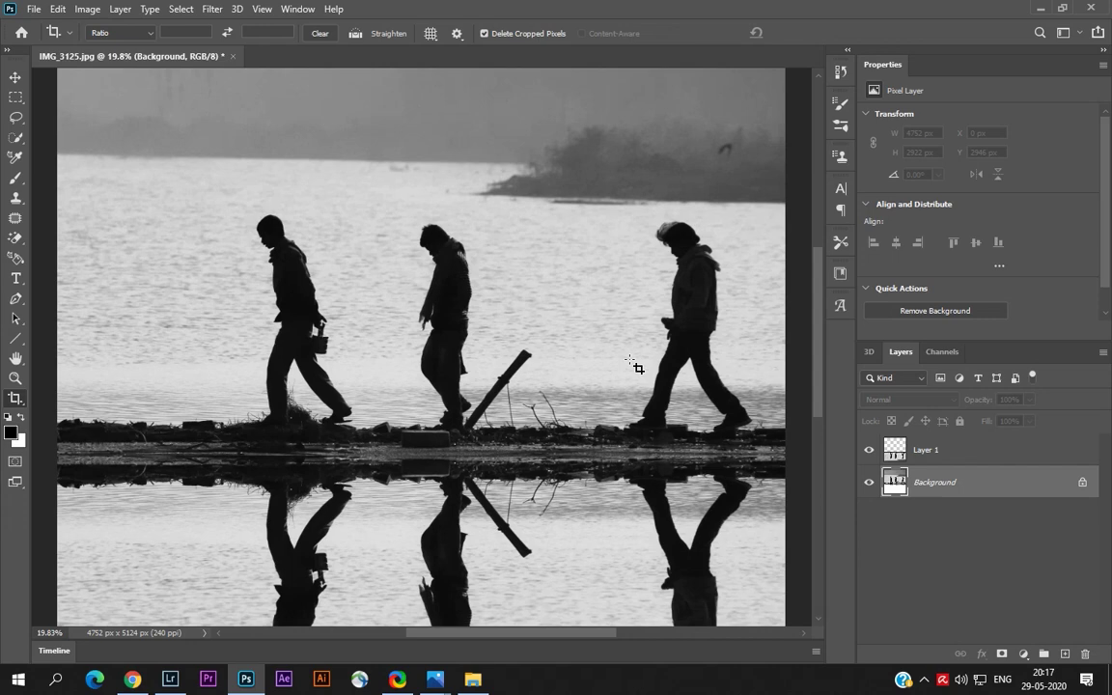
- Rotate the crop slightly to level the image at 4622 × 4983 px, then select Layer 1
{"action": "scroll", "coordinate": [633, 365], "scroll_direction": "down", "scroll_amount": 3, "text": "alt"}
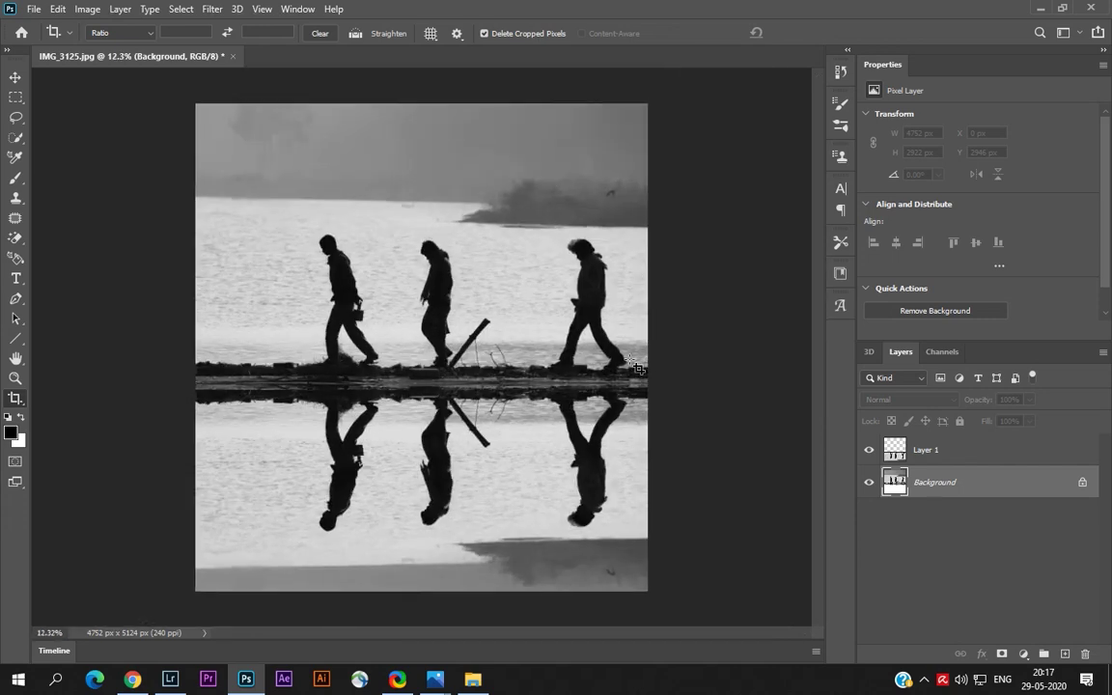
{"action": "left_click_drag", "start_coordinate": [779, 294], "coordinate": [776, 304]}
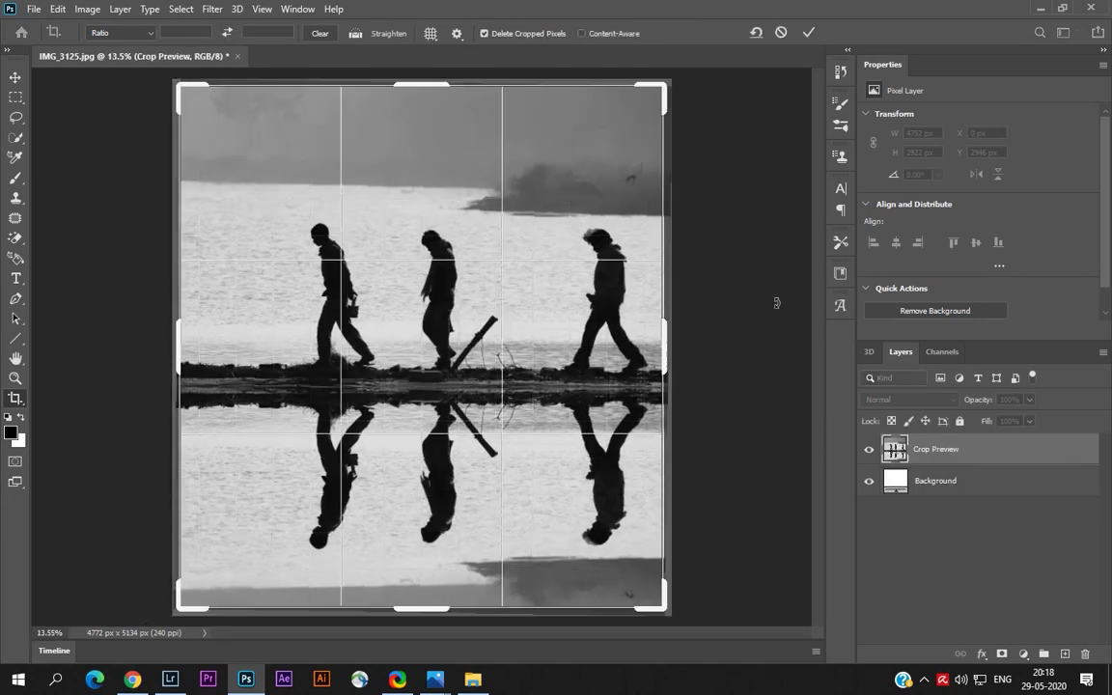
{"action": "left_click", "coordinate": [809, 31]}
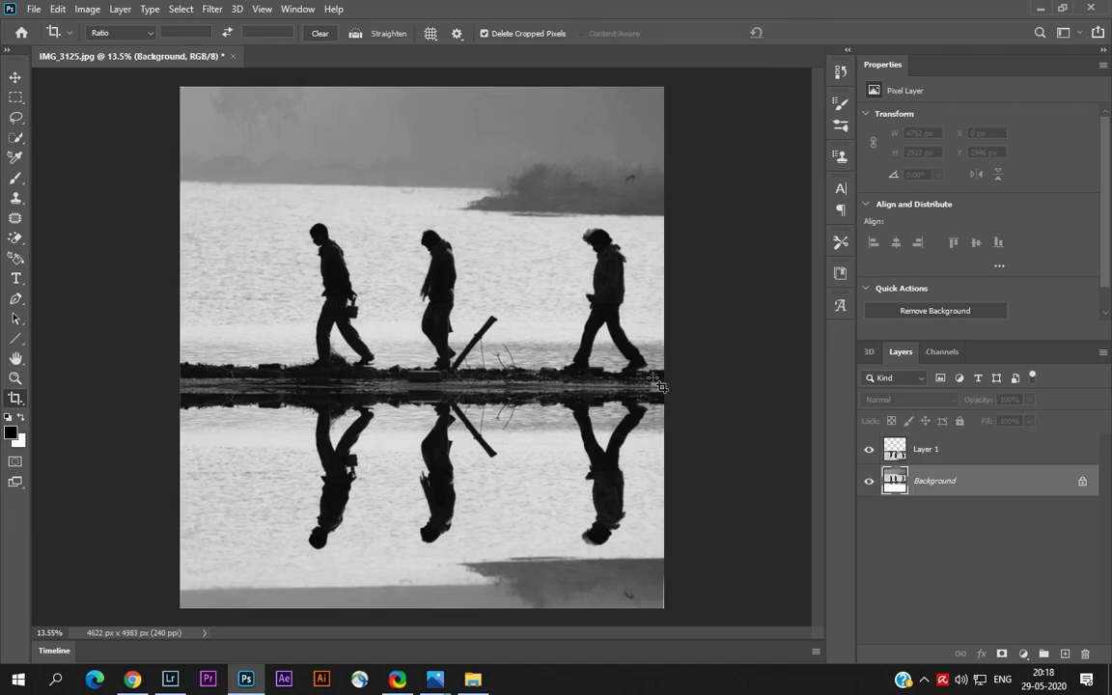
{"action": "left_click", "coordinate": [900, 449]}
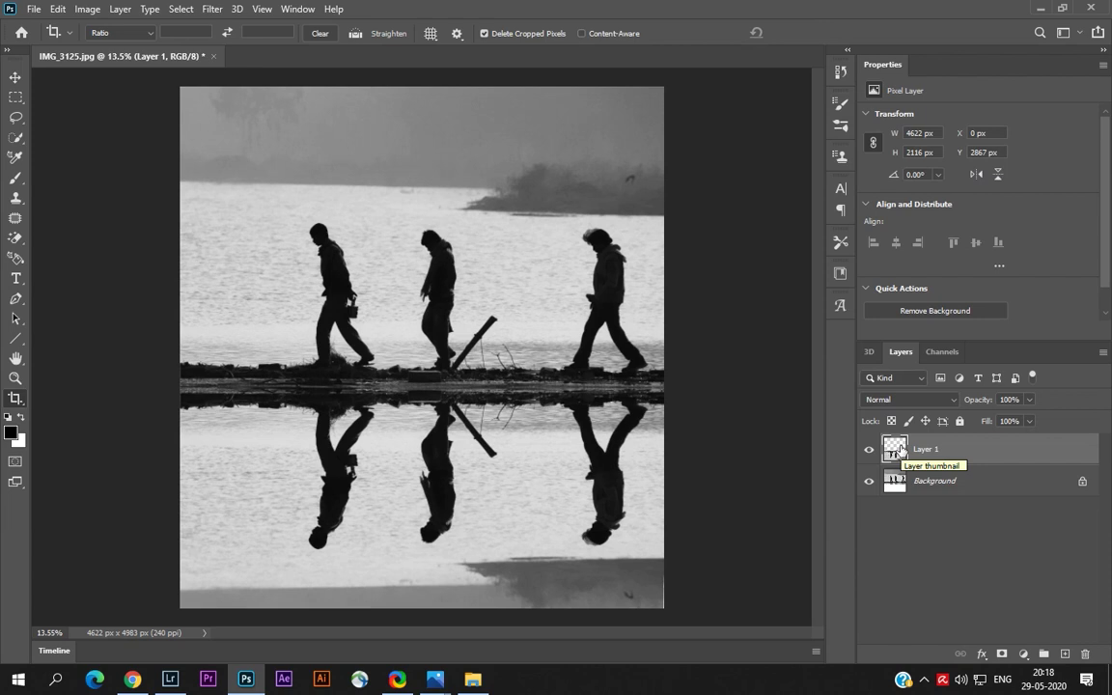
- Add a layer mask to Layer 1 from its pixel selection, keeping the pixels targeted
{"action": "left_click", "coordinate": [898, 452], "text": "ctrl"}
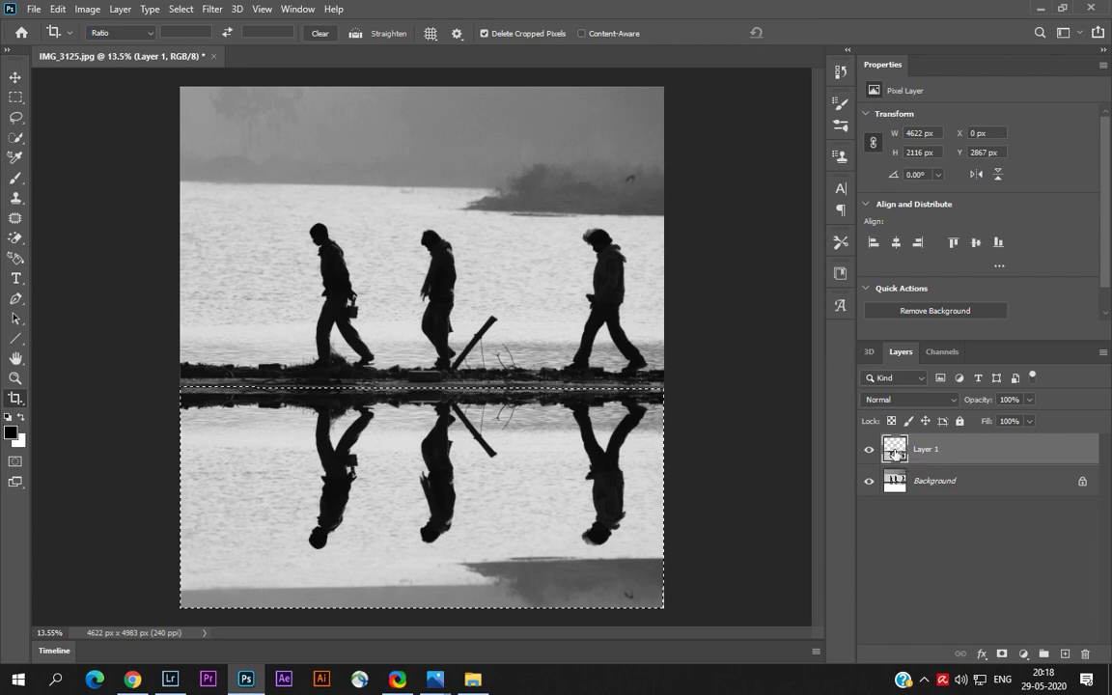
{"action": "left_click", "coordinate": [1002, 653]}
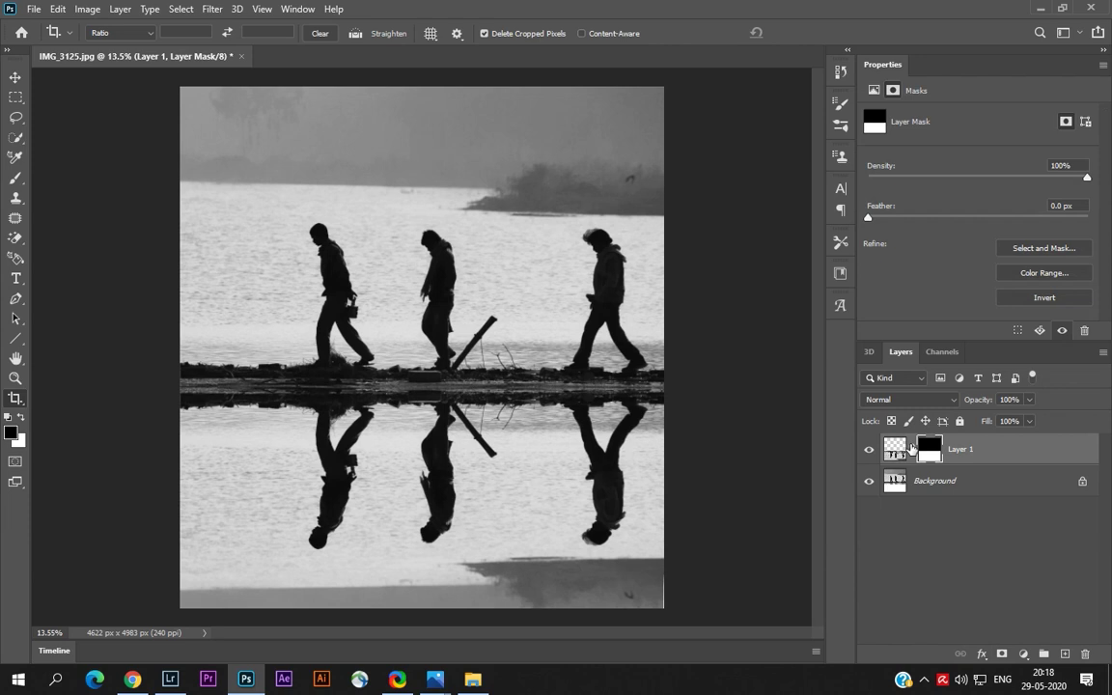
{"action": "left_click", "coordinate": [912, 449]}
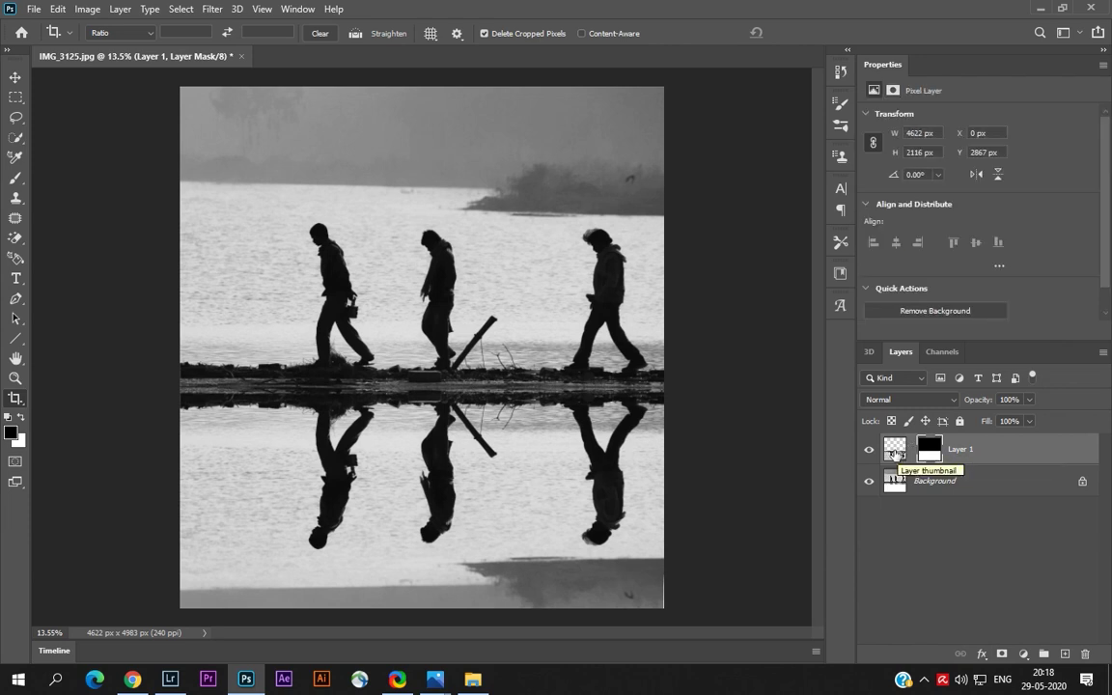
{"action": "left_click", "coordinate": [894, 450]}
- Apply a Motion Blur of 90° angle and 155 pixels distance to the reflection
{"action": "left_click", "coordinate": [212, 9]}
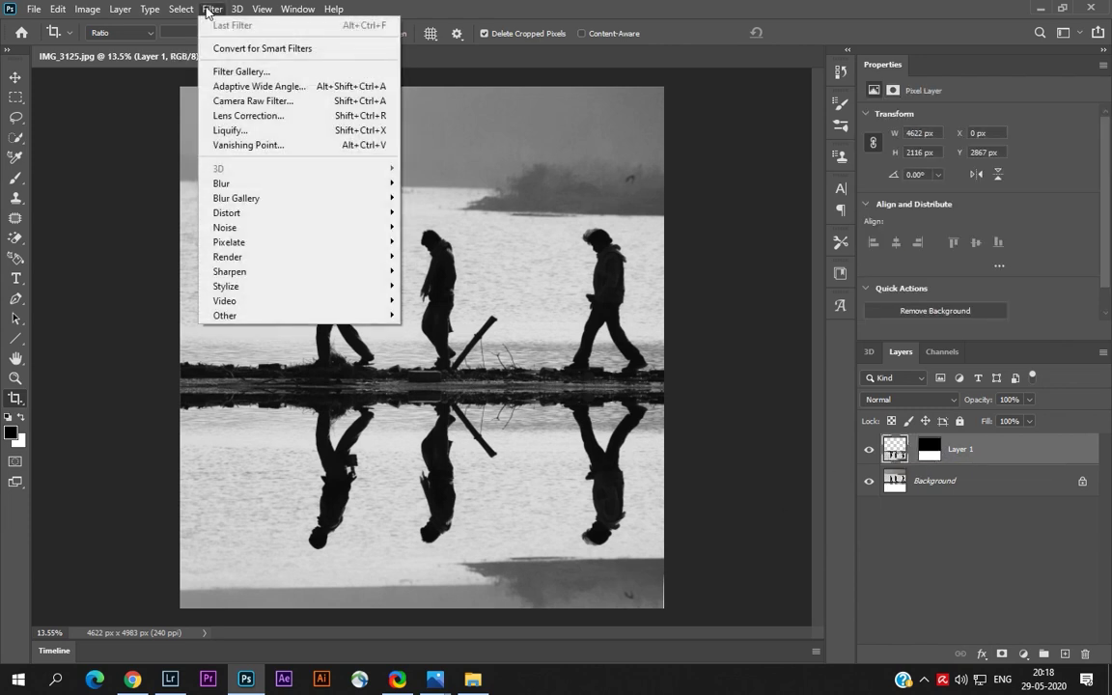
{"action": "mouse_move", "coordinate": [282, 183]}
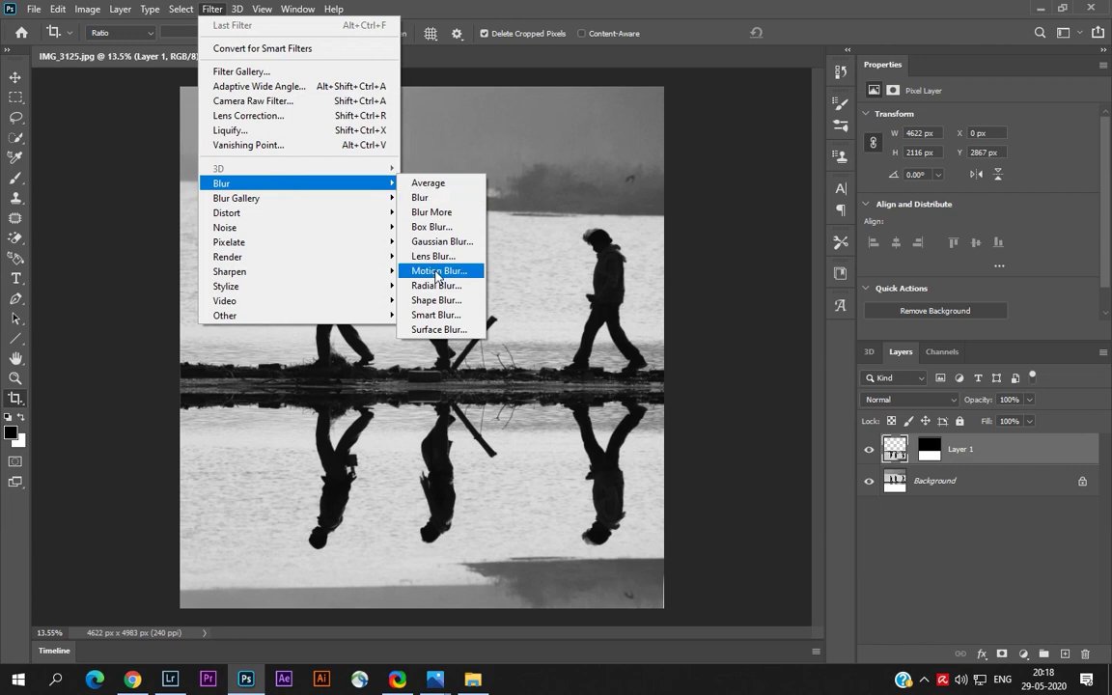
{"action": "left_click", "coordinate": [418, 272]}
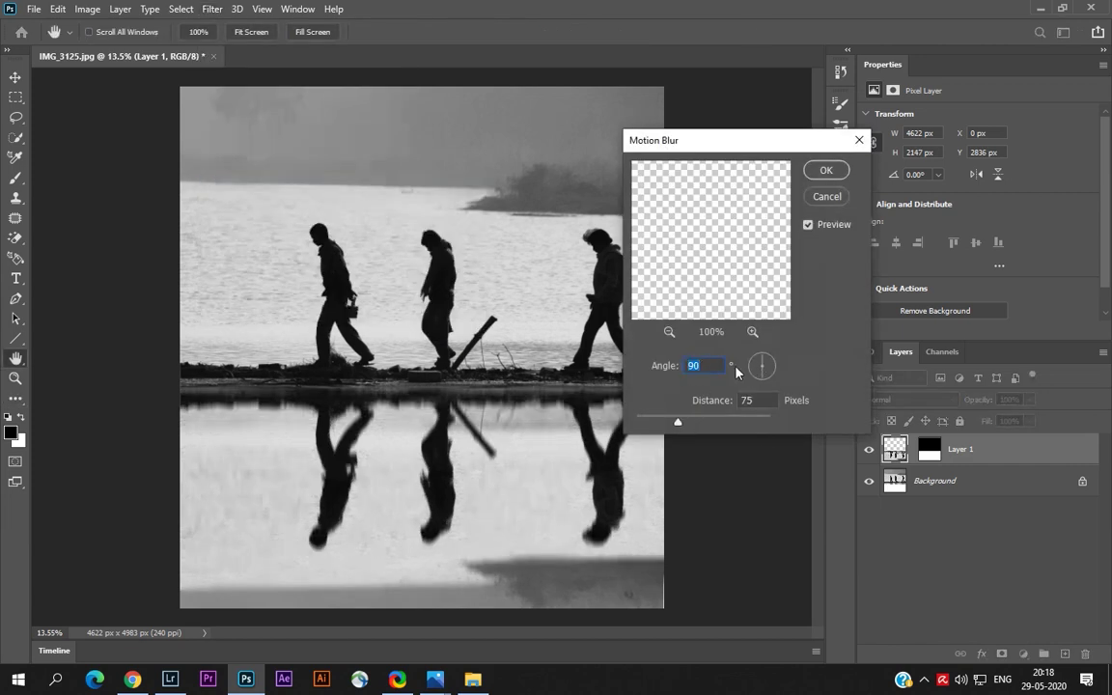
{"action": "mouse_move", "coordinate": [678, 423]}
{"action": "left_mouse_down"}
{"action": "mouse_move", "coordinate": [697, 424]}
{"action": "mouse_move", "coordinate": [677, 426]}
{"action": "left_mouse_up"}
{"action": "left_click", "coordinate": [826, 170]}
{"action": "key", "text": "c"}
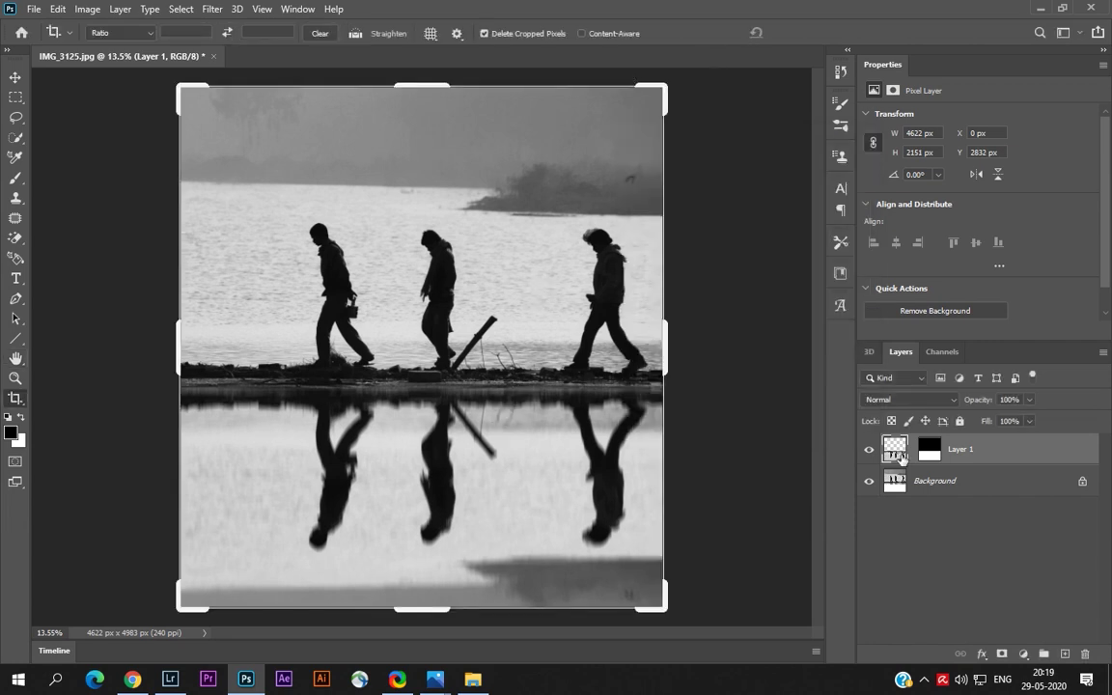
- Apply a Ripple distortion to the reflection with Medium size and amount about 975
{"action": "left_click", "coordinate": [211, 9]}
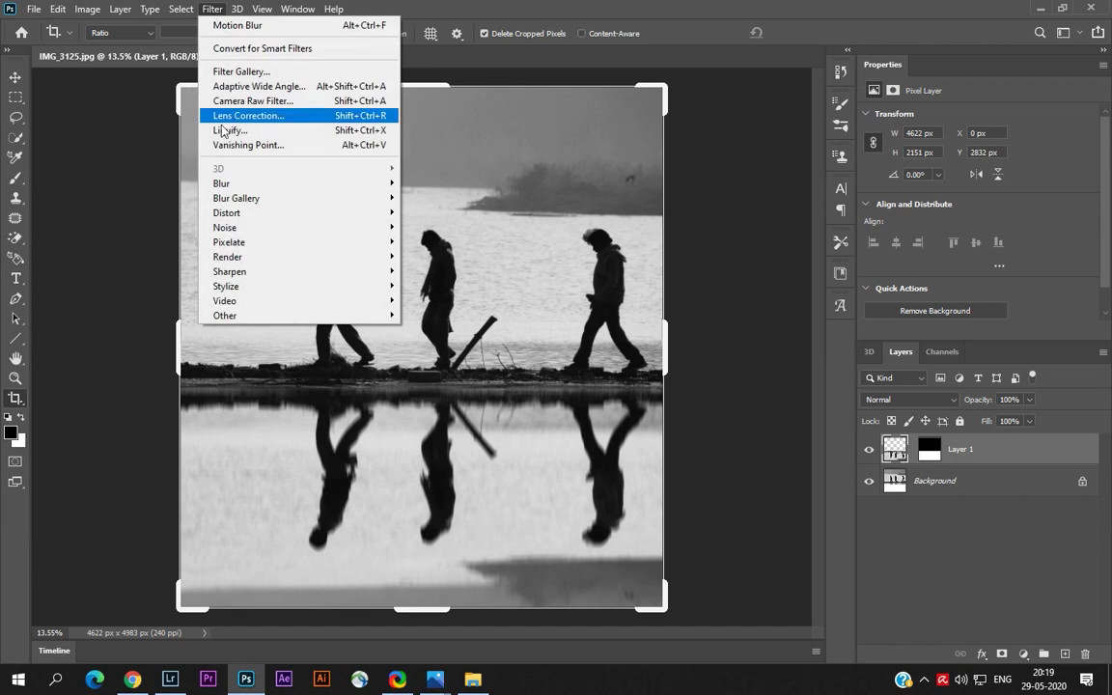
{"action": "mouse_move", "coordinate": [254, 187]}
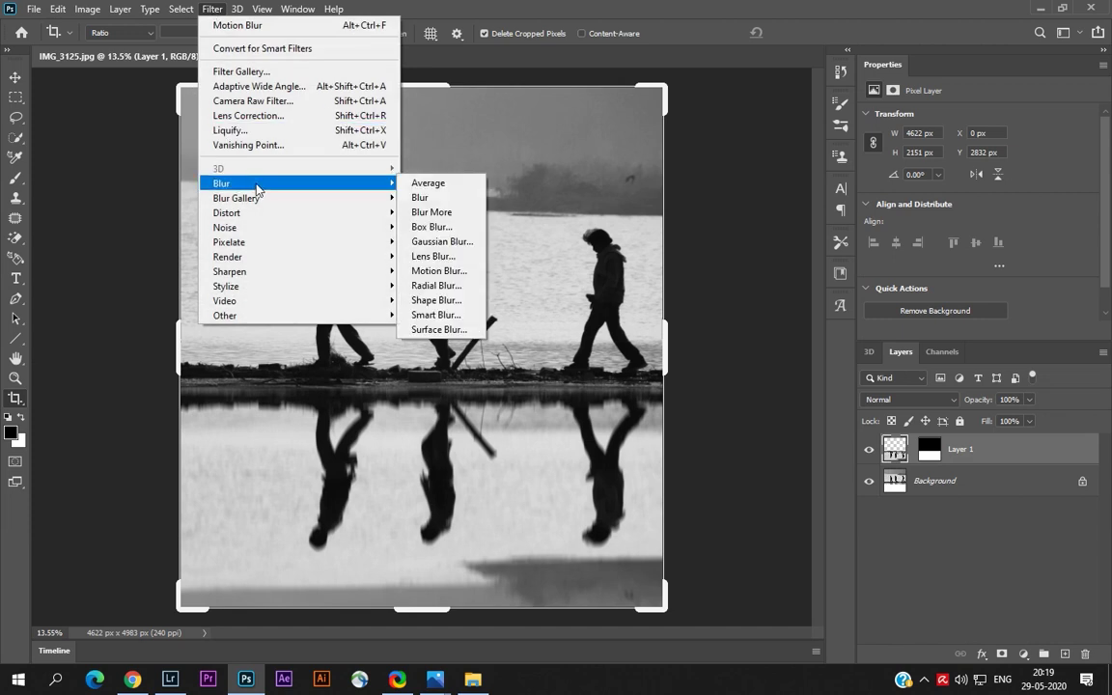
{"action": "mouse_move", "coordinate": [263, 212]}
{"action": "left_click", "coordinate": [449, 253]}
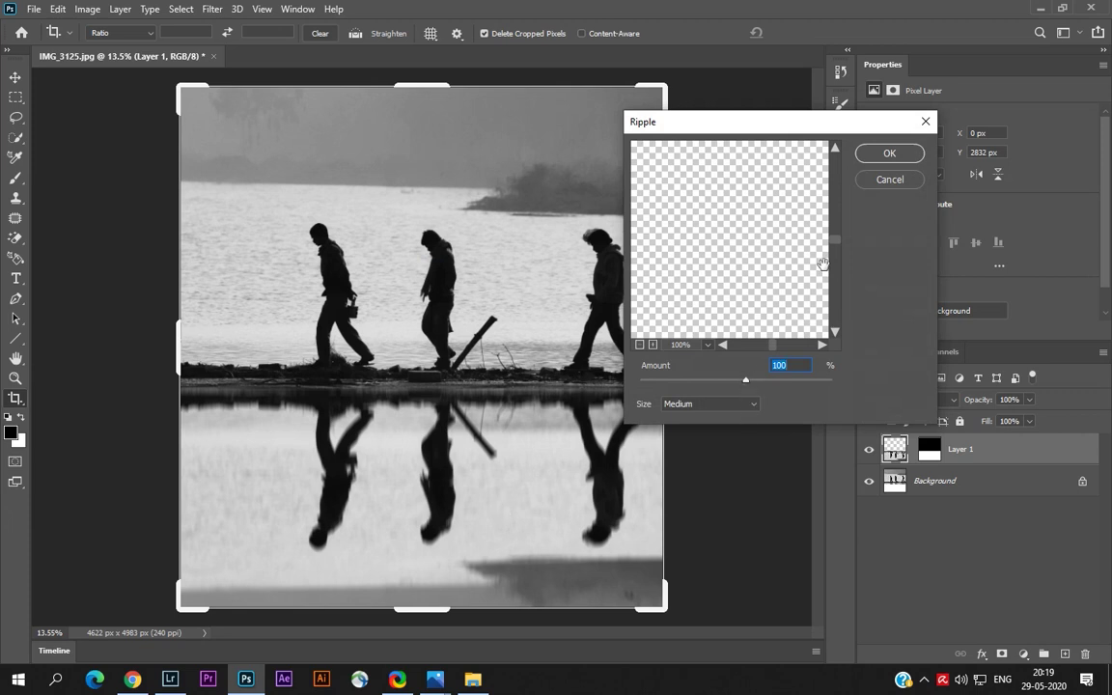
{"action": "left_click_drag", "start_coordinate": [837, 240], "coordinate": [837, 261]}
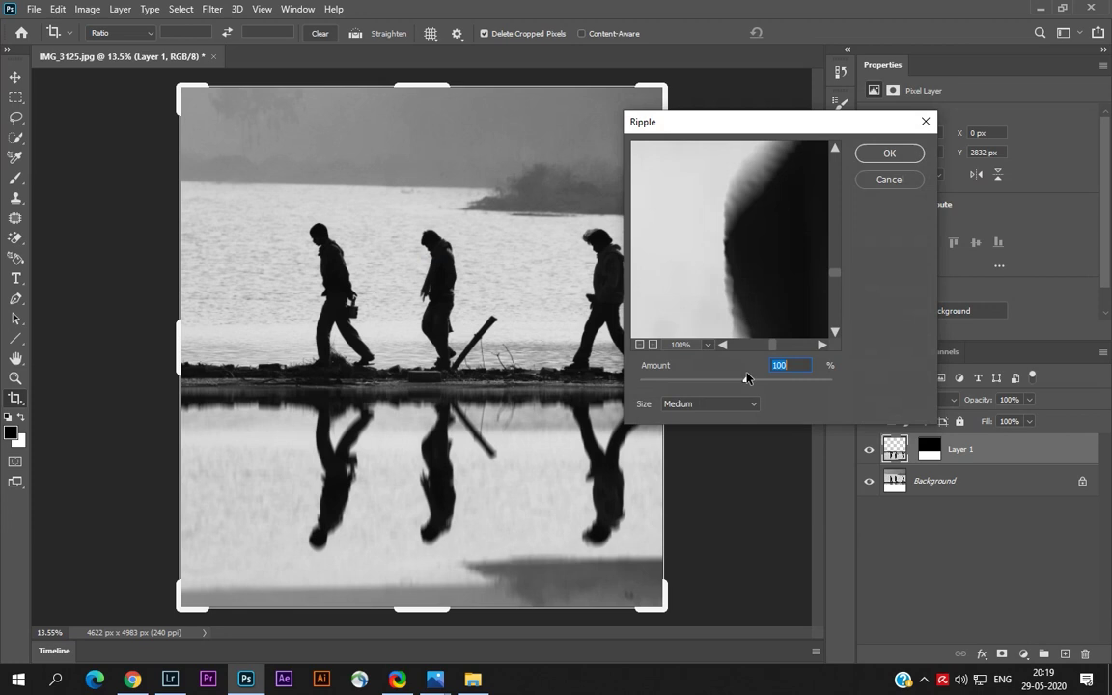
{"action": "left_click_drag", "start_coordinate": [746, 380], "coordinate": [771, 382]}
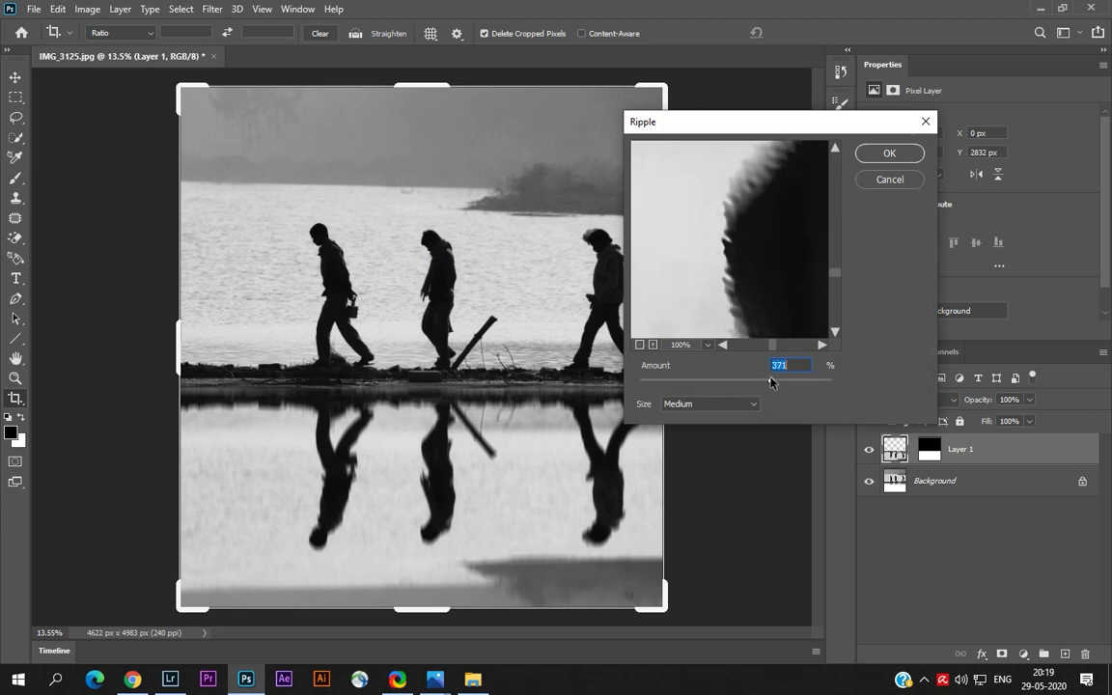
{"action": "left_click", "coordinate": [891, 154]}
{"action": "scroll", "coordinate": [315, 473], "scroll_direction": "up", "scroll_amount": 5}
{"action": "scroll", "coordinate": [316, 473], "scroll_direction": "down", "scroll_amount": 5}
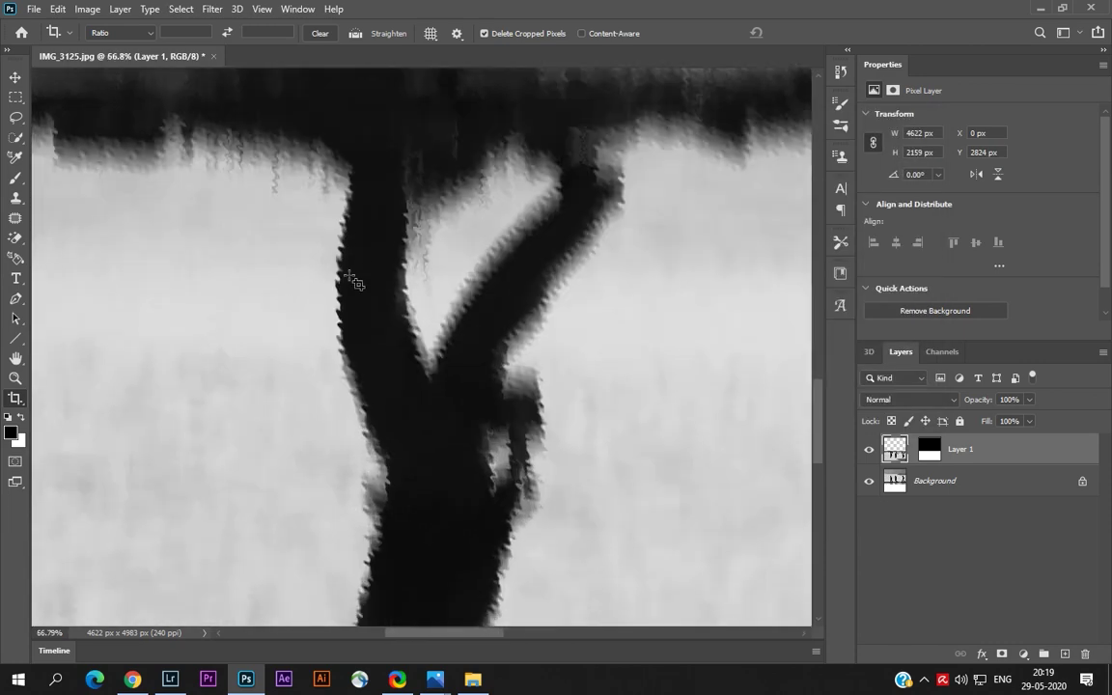
- Soften the rippled reflection on Layer 1 with a 2.5-pixel Gaussian Blur
{"action": "key", "text": "ctrl+0"}
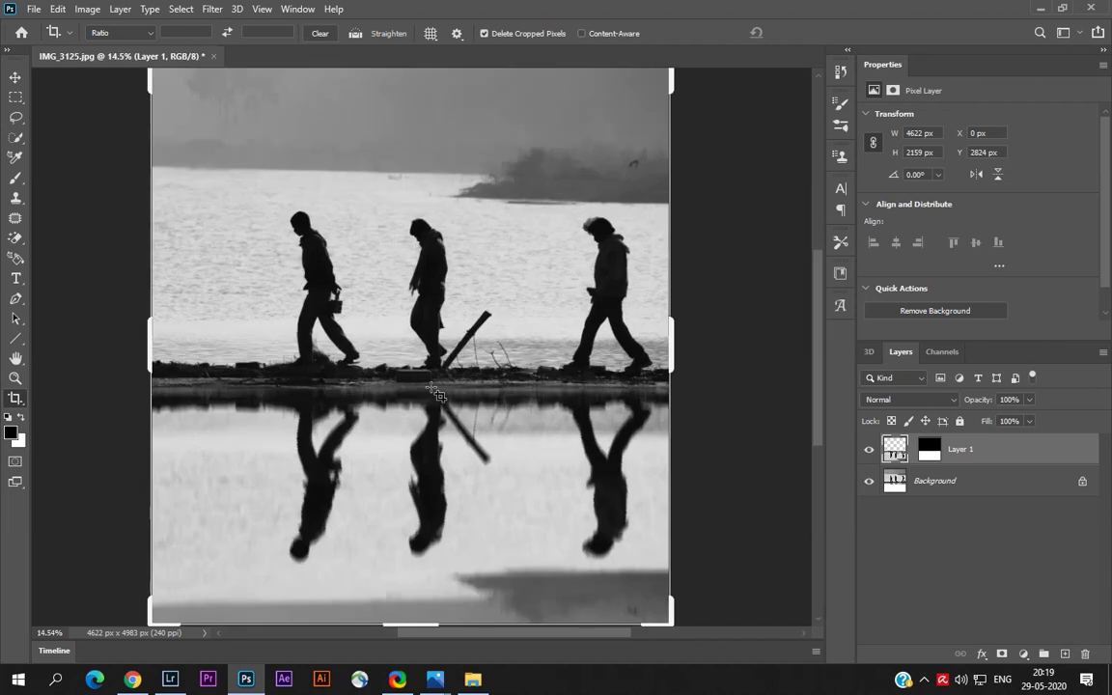
{"action": "left_click", "coordinate": [212, 9]}
{"action": "mouse_move", "coordinate": [280, 182]}
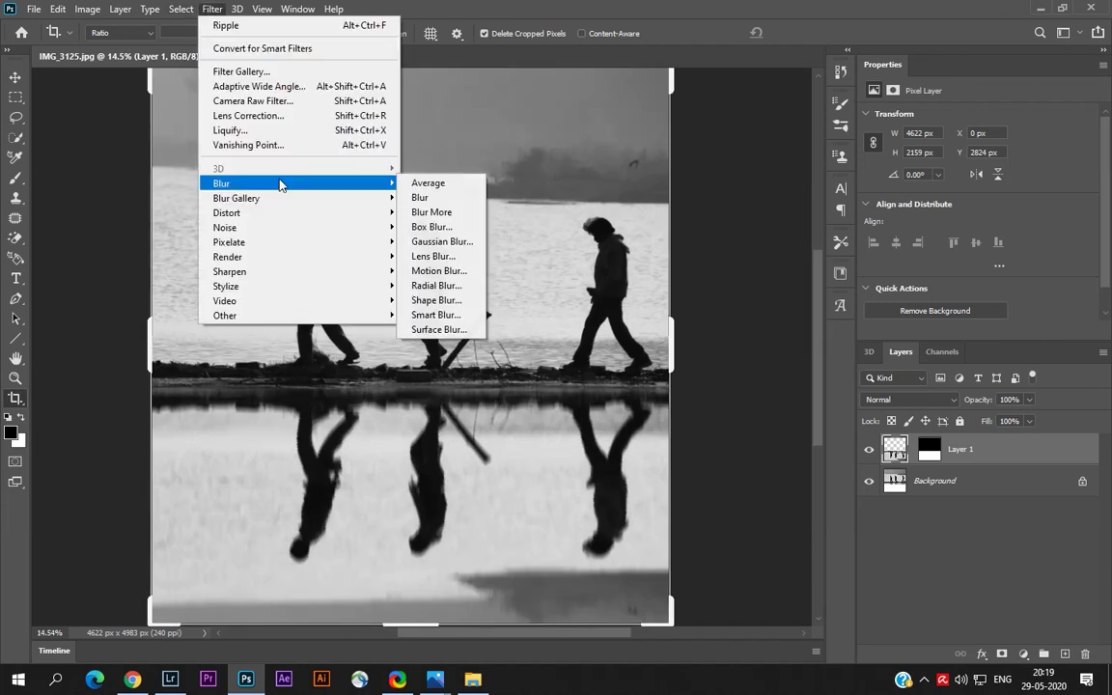
{"action": "left_click", "coordinate": [441, 241]}
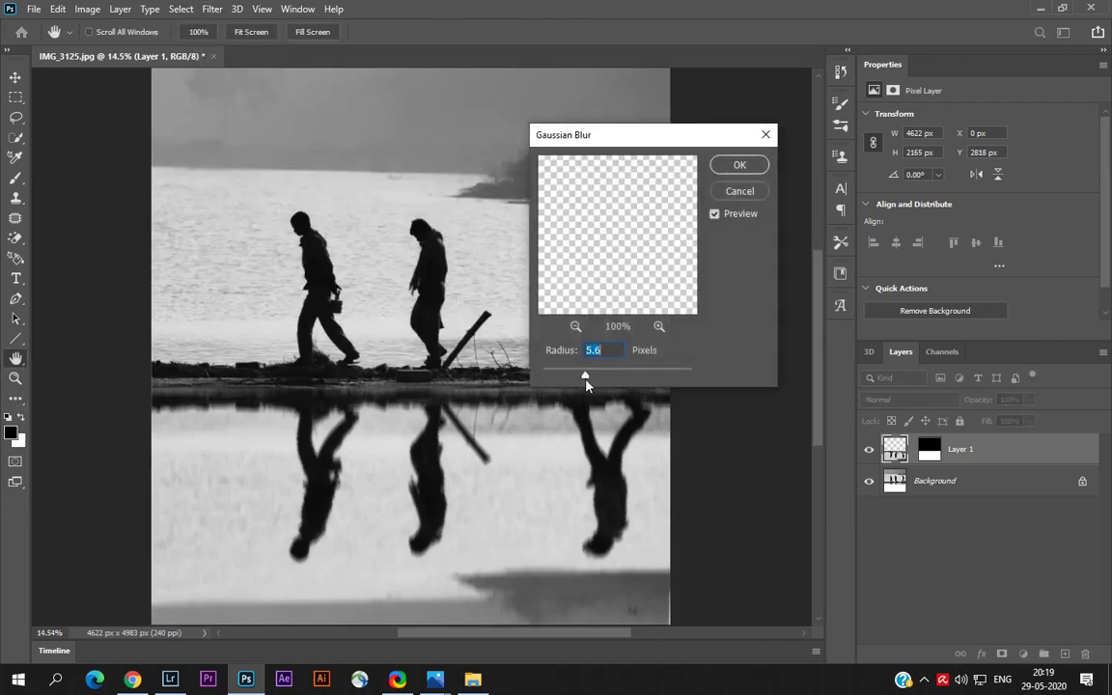
{"action": "left_click_drag", "start_coordinate": [585, 375], "coordinate": [569, 378]}
{"action": "left_click", "coordinate": [739, 165]}
- Switch to the Move tool and select the reflection layer, Layer 1
{"action": "key", "text": "c"}
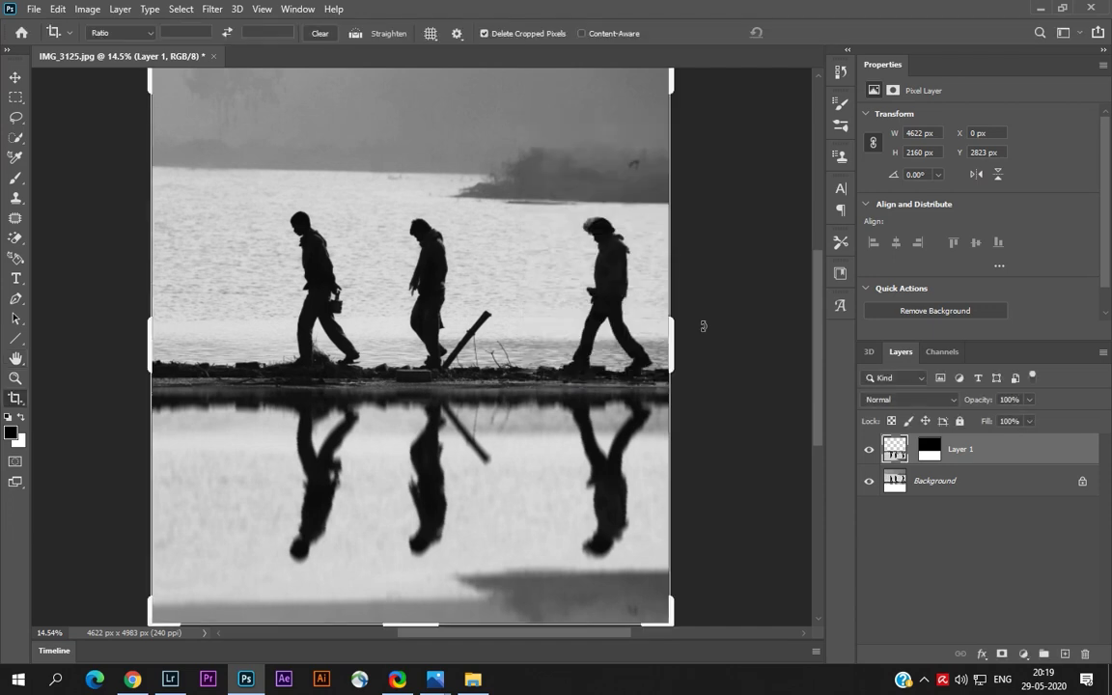
{"action": "key", "text": "v"}
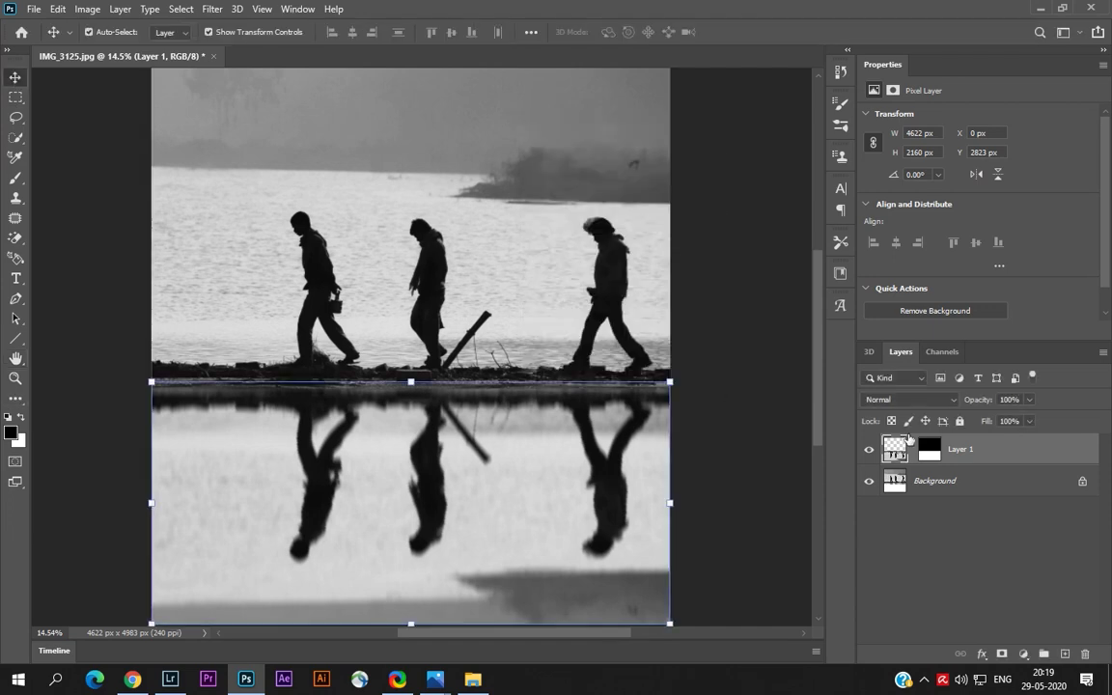
{"action": "left_click", "coordinate": [734, 376]}
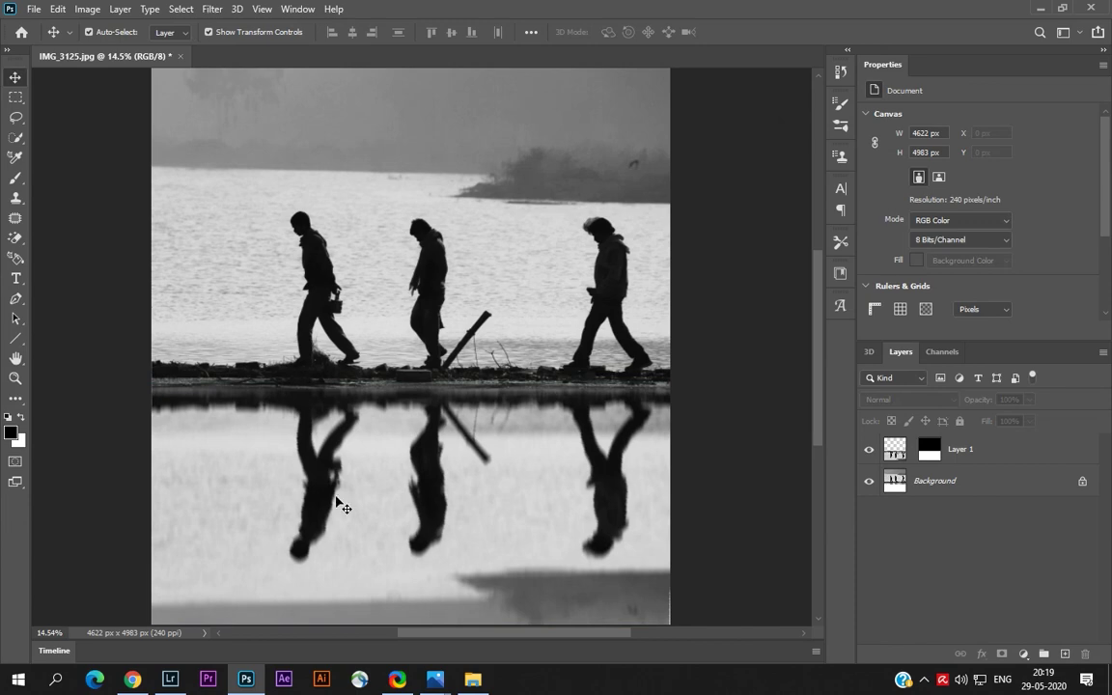
{"action": "scroll", "coordinate": [280, 455], "scroll_direction": "up", "scroll_amount": 1}
{"action": "left_click", "coordinate": [927, 481]}
{"action": "left_click", "coordinate": [951, 461]}
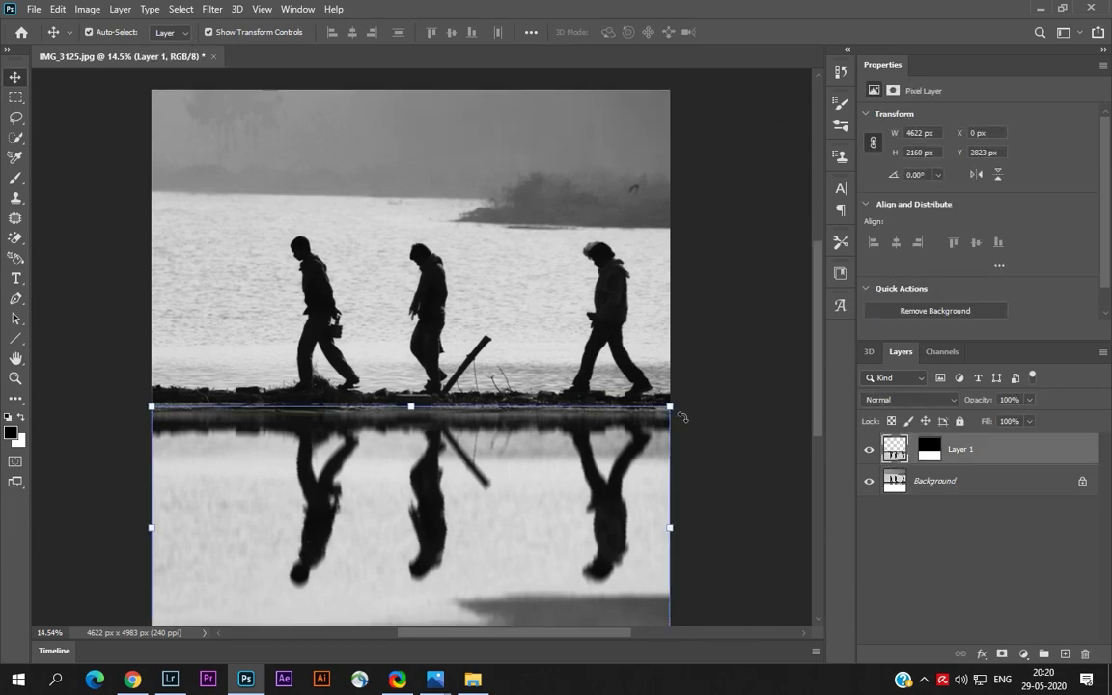
{"action": "scroll", "coordinate": [601, 458], "scroll_direction": "up", "scroll_amount": 8}
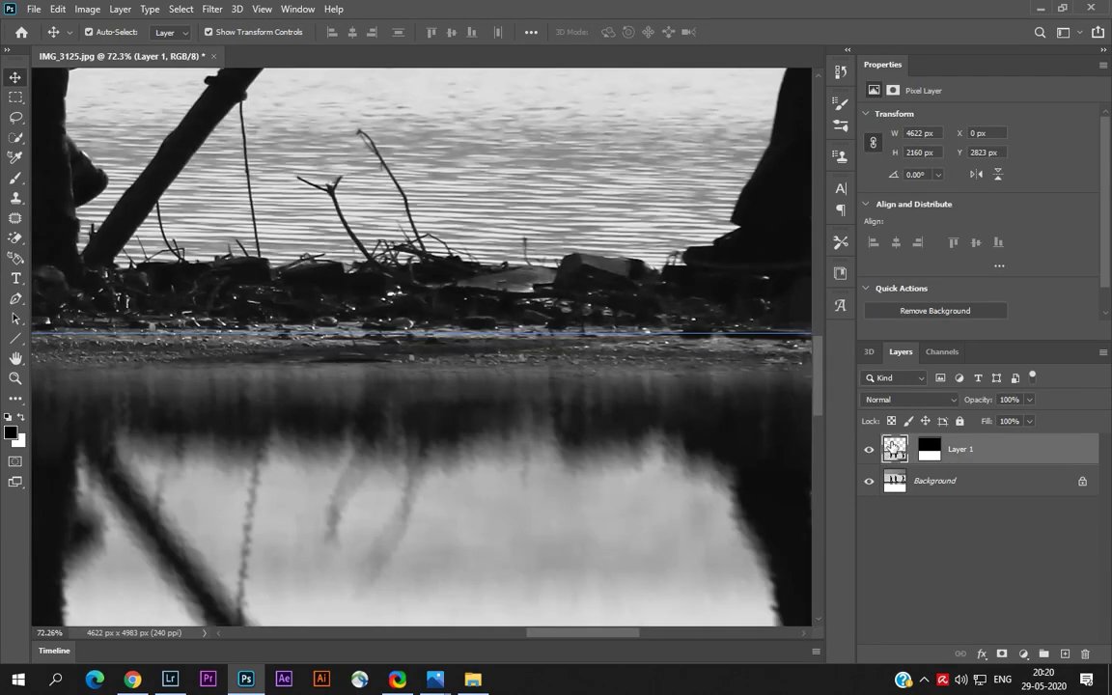
{"action": "left_click", "coordinate": [604, 232]}
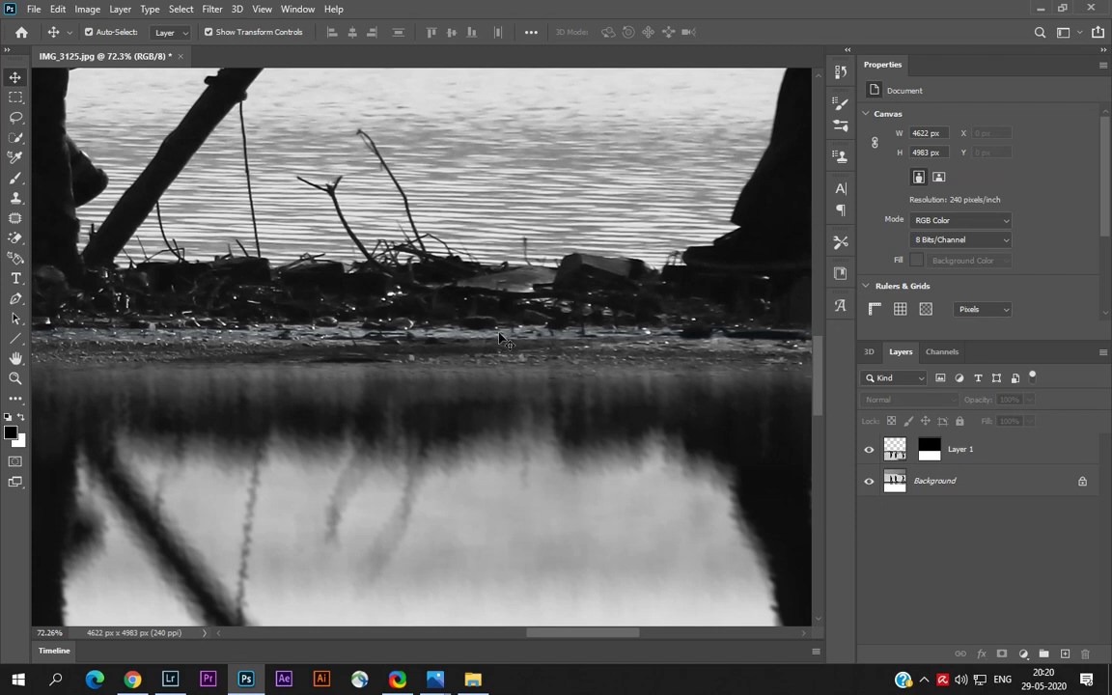
- Feather Layer 1's mask to 8.5 px, then reselect the Background layer
{"action": "left_click", "coordinate": [928, 450]}
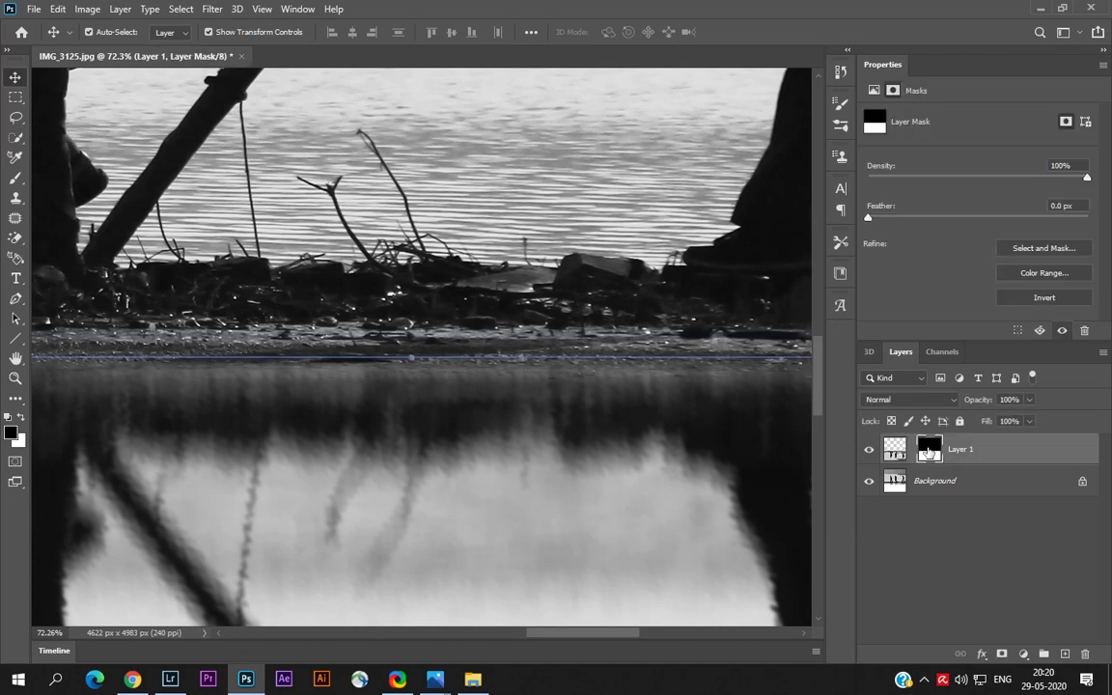
{"action": "left_click_drag", "start_coordinate": [868, 218], "coordinate": [919, 226]}
{"action": "left_click", "coordinate": [946, 220]}
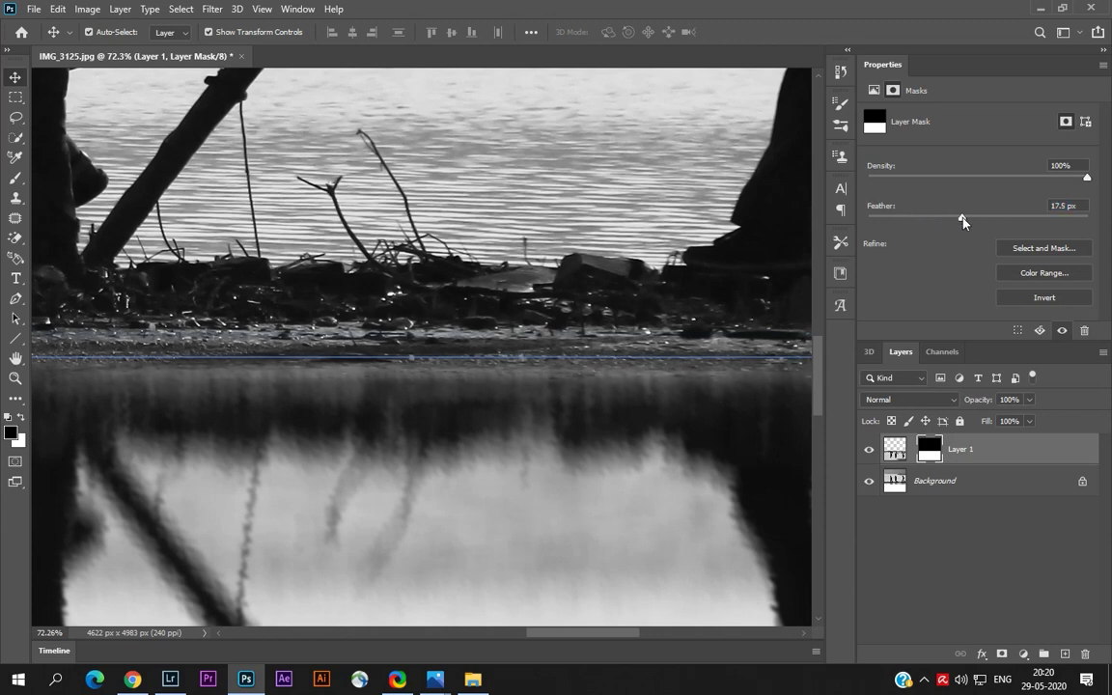
{"action": "scroll", "coordinate": [567, 372], "scroll_direction": "down", "scroll_amount": 5}
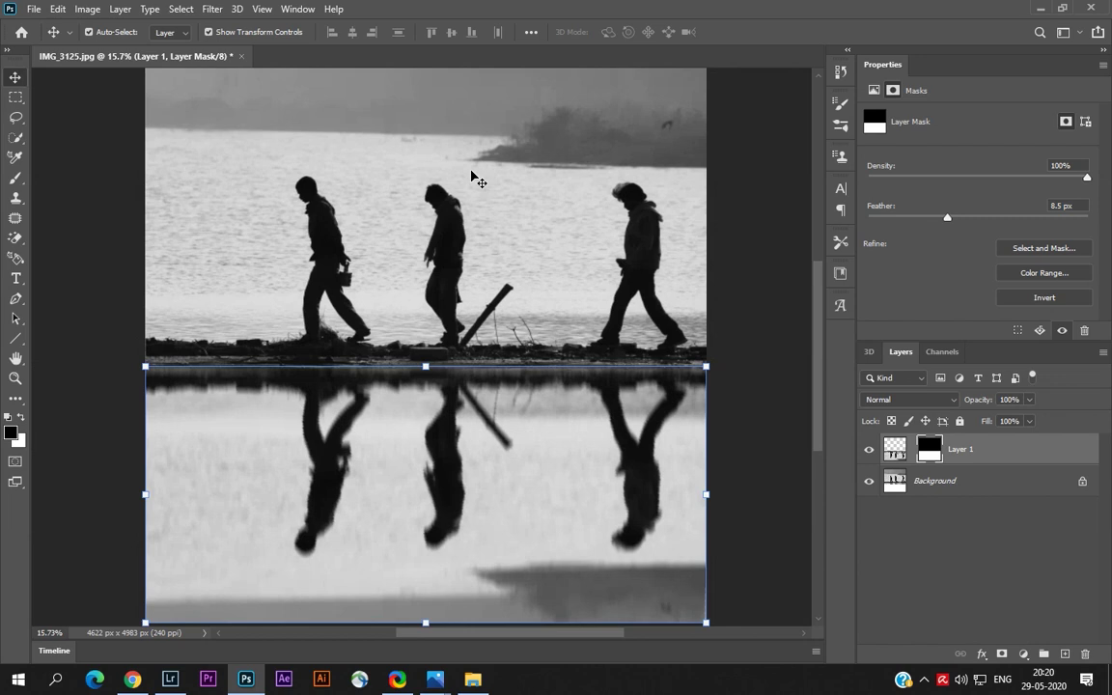
{"action": "left_click", "coordinate": [944, 481]}
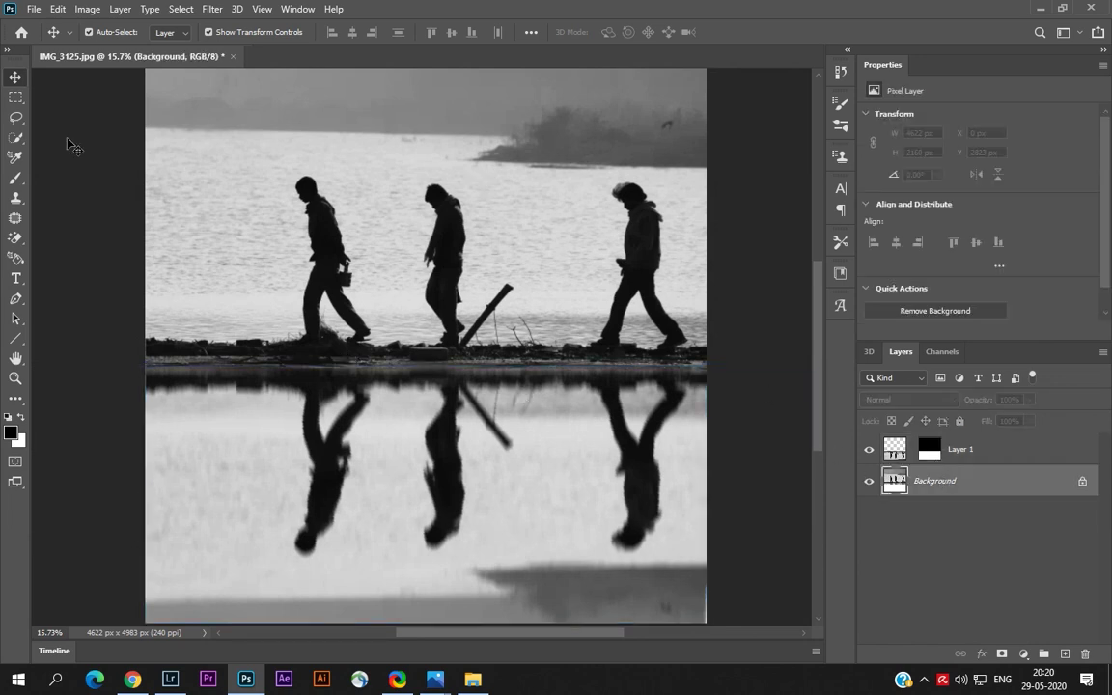
- Crop to 4143 × 3933 px with a slight rotation, trimming the top, bottom and left
{"action": "key", "text": "c"}
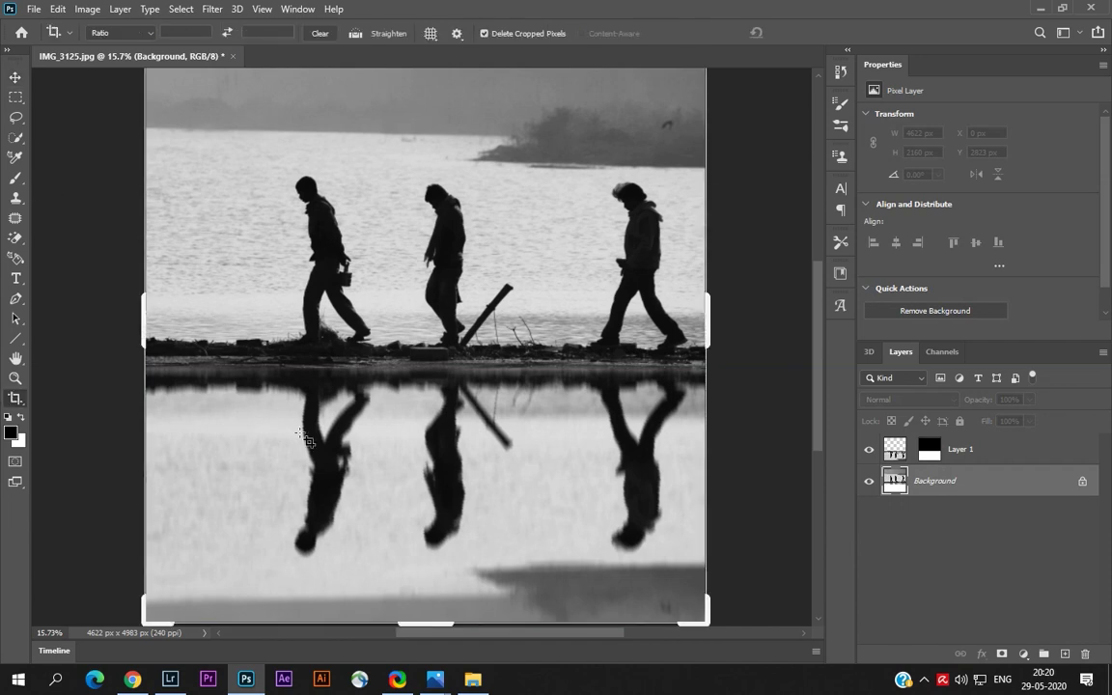
{"action": "left_click_drag", "start_coordinate": [425, 623], "coordinate": [427, 590]}
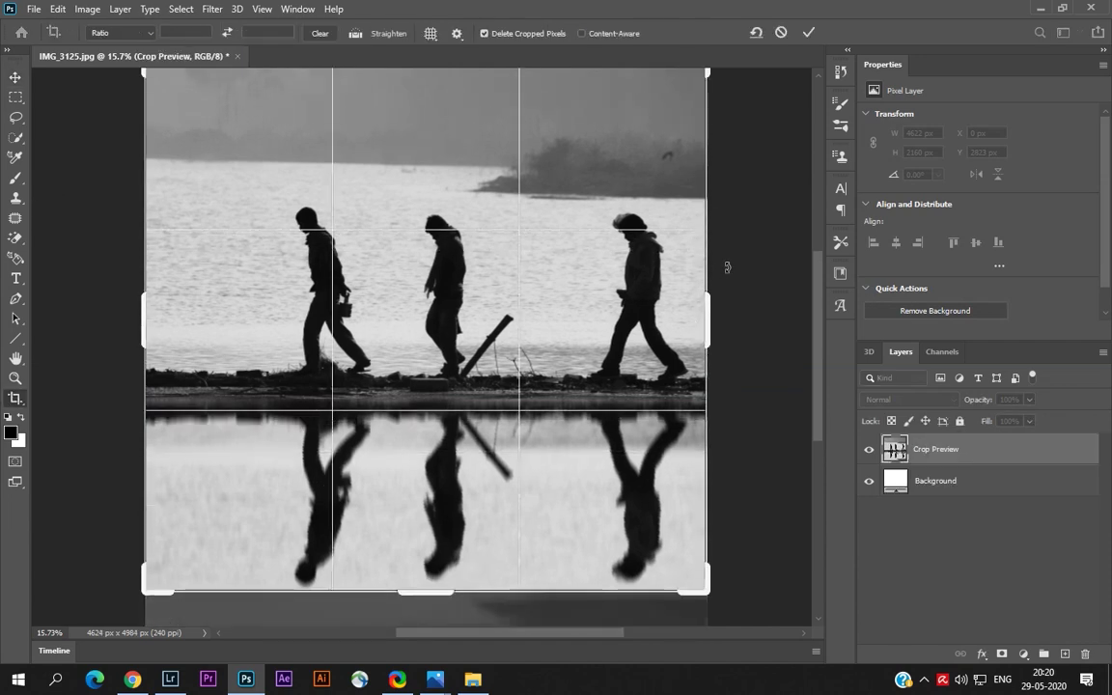
{"action": "left_click_drag", "start_coordinate": [726, 266], "coordinate": [728, 242]}
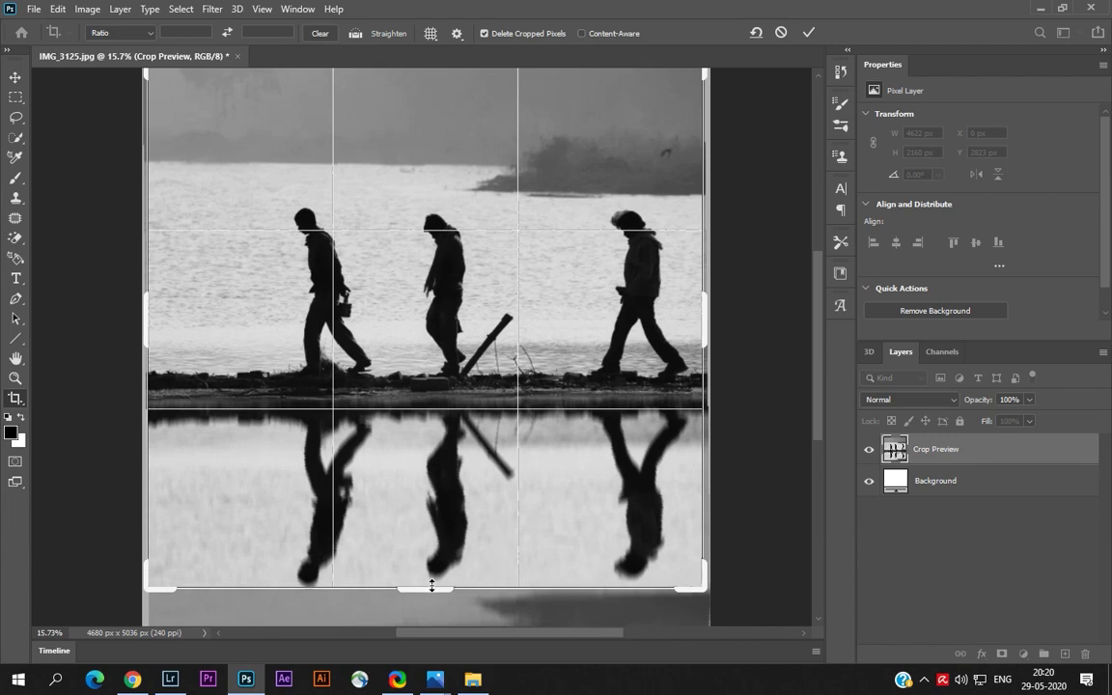
{"action": "left_click_drag", "start_coordinate": [431, 585], "coordinate": [432, 585]}
{"action": "left_click_drag", "start_coordinate": [431, 94], "coordinate": [433, 125]}
{"action": "left_click_drag", "start_coordinate": [140, 380], "coordinate": [170, 380]}
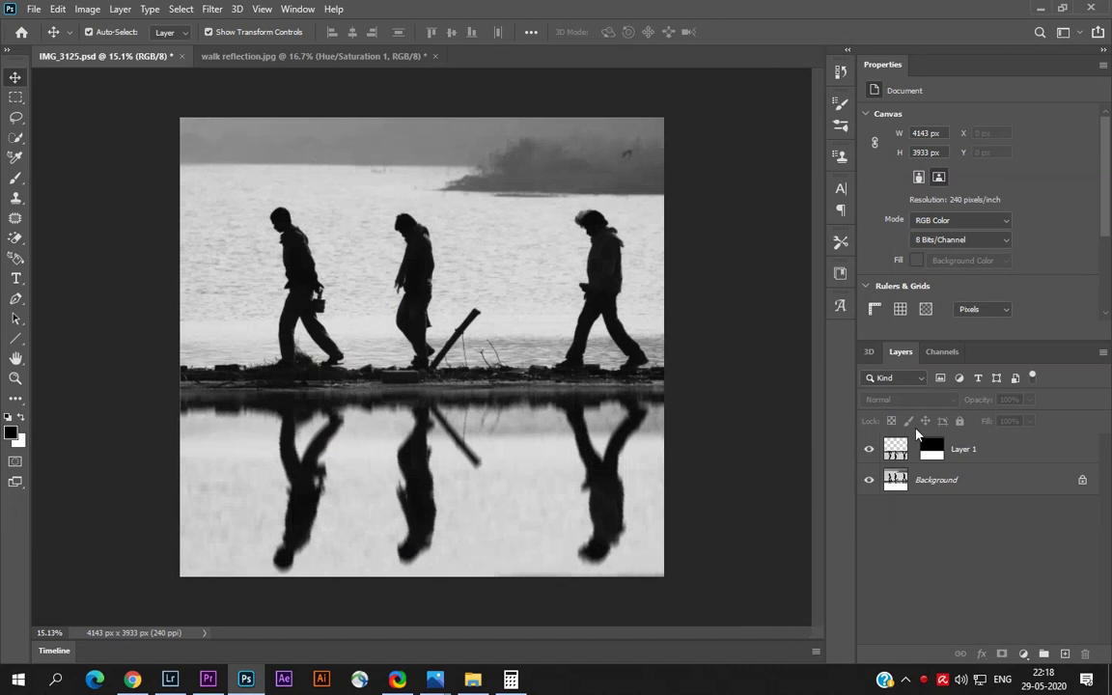
- Add a Levels adjustment clipped to Layer 1 with output white lowered to 200
{"action": "left_click", "coordinate": [980, 451]}
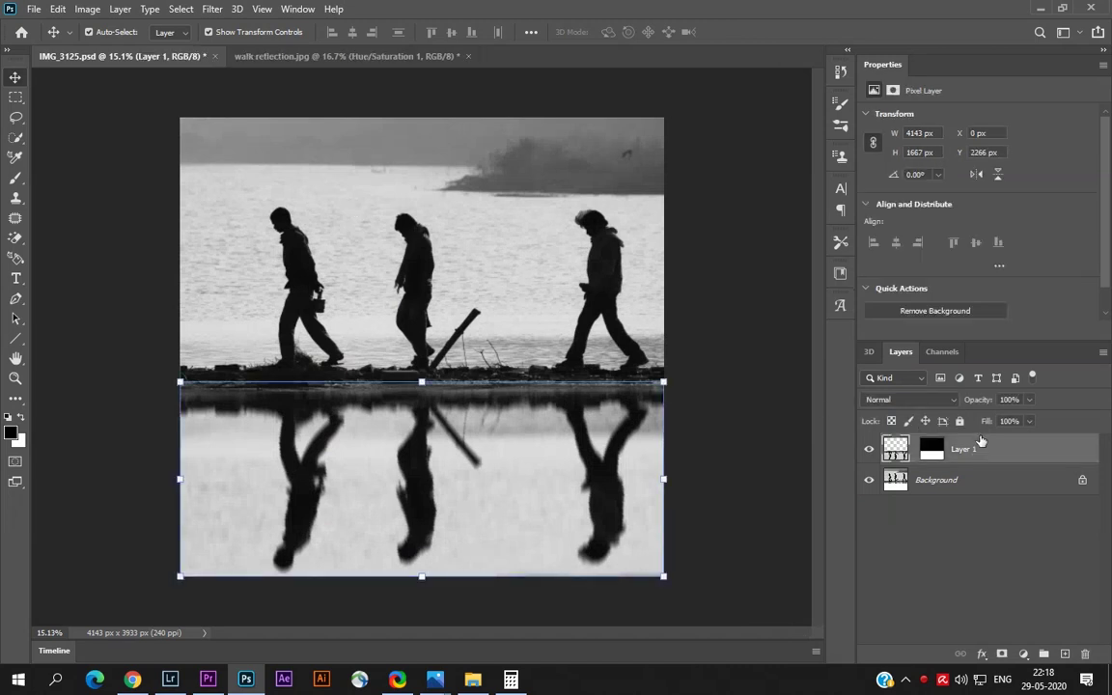
{"action": "left_click", "coordinate": [1022, 655]}
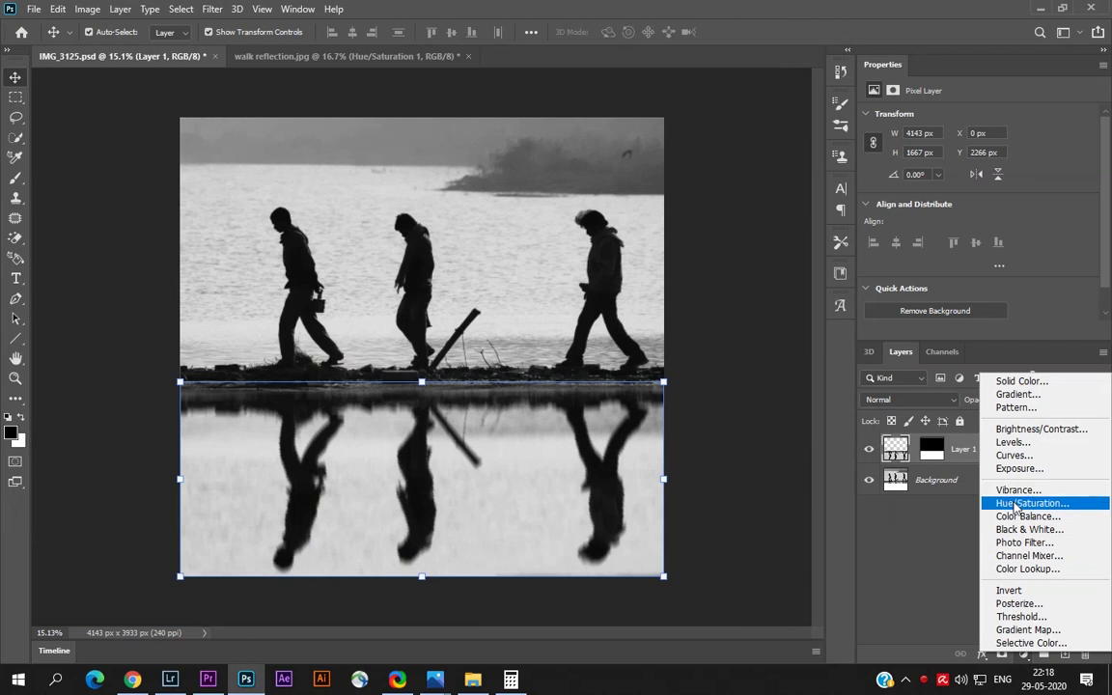
{"action": "left_click", "coordinate": [1013, 442]}
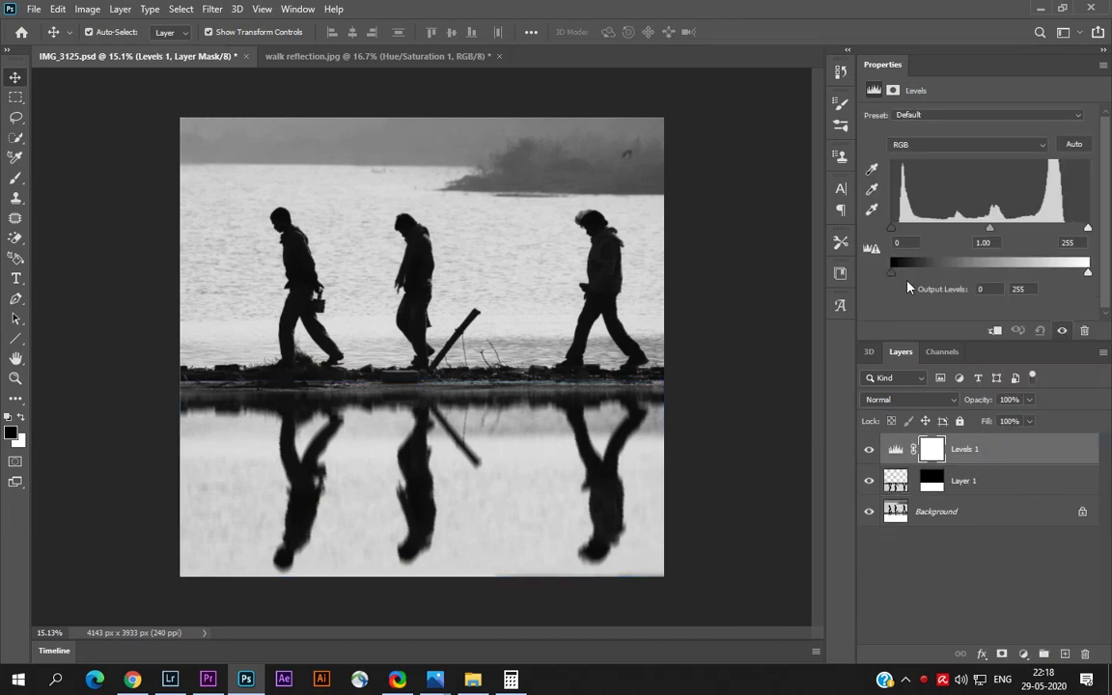
{"action": "left_click", "coordinate": [994, 330]}
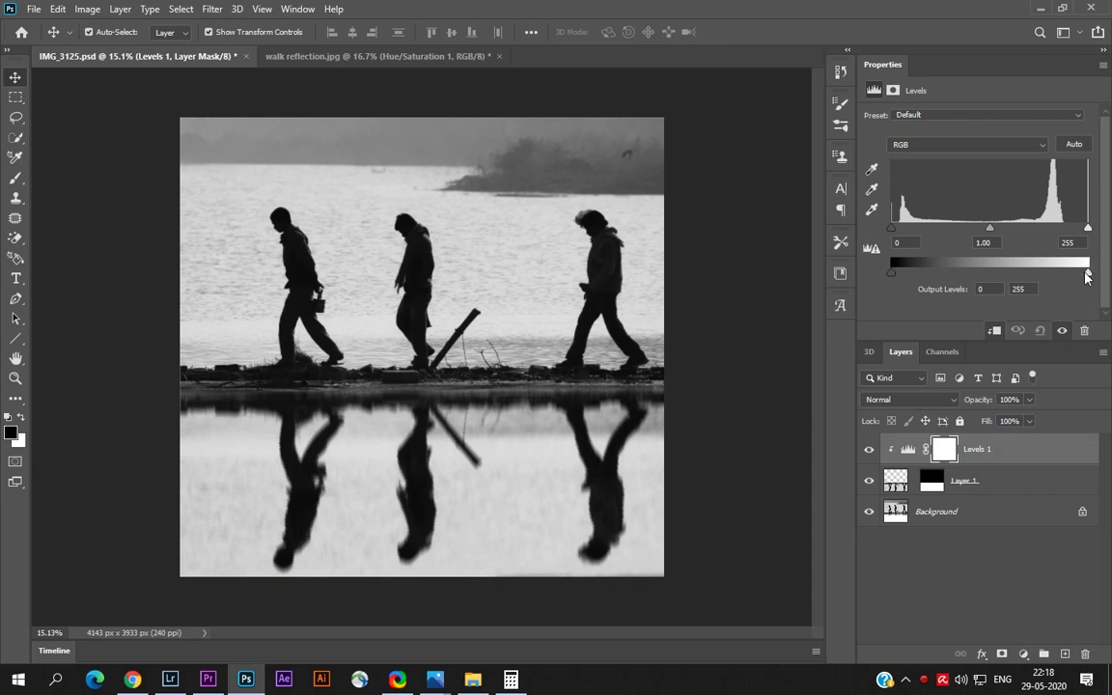
{"action": "left_click_drag", "start_coordinate": [1087, 275], "coordinate": [1044, 273]}
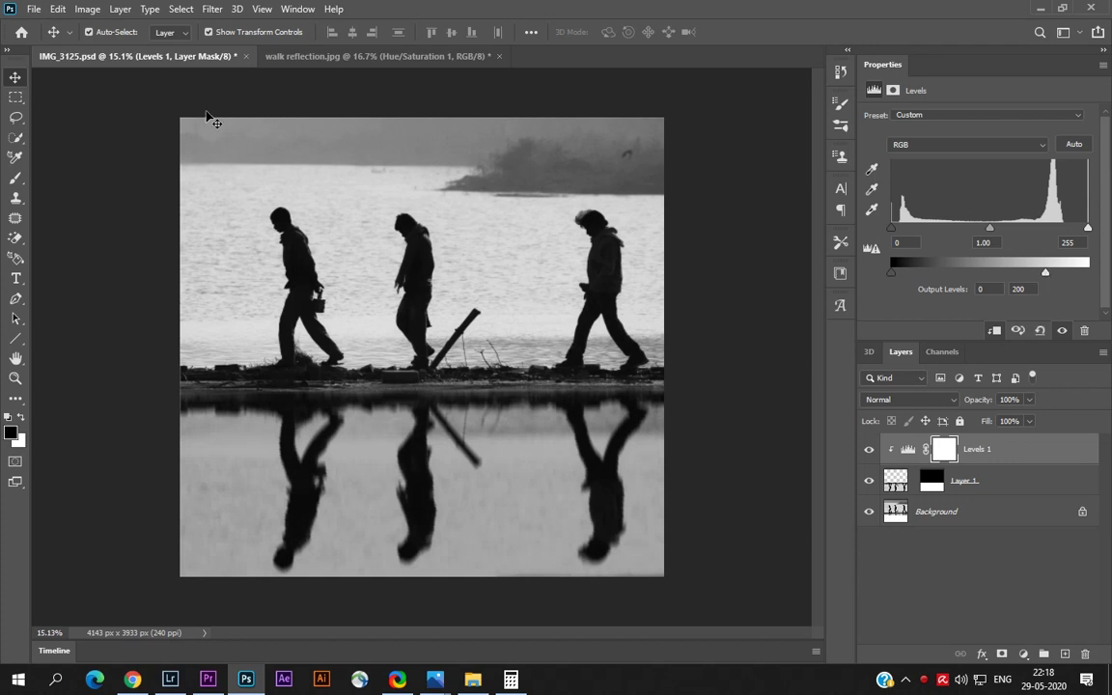
- Open the File menu to save the edit as IMG_3125_Edit.jpg
{"action": "left_click", "coordinate": [34, 9]}
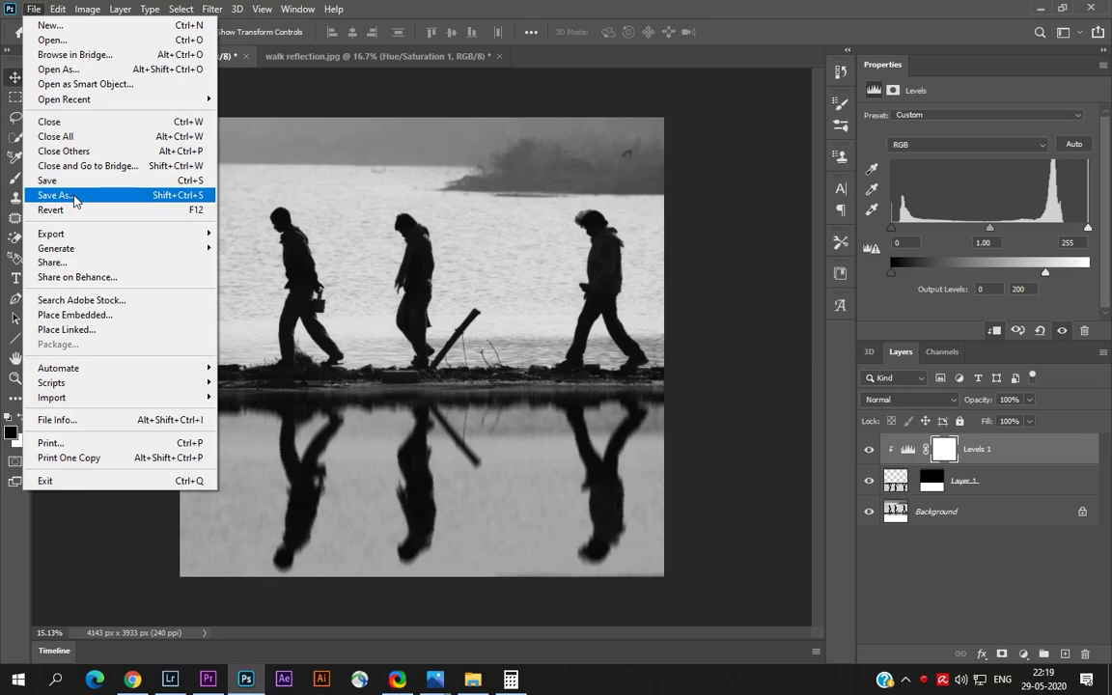